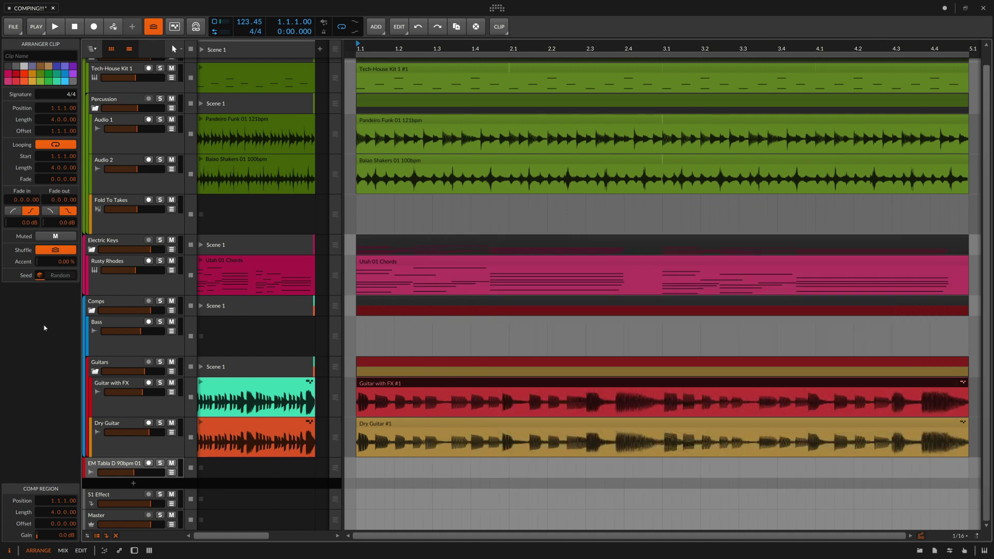
Step: Open the Guitar with FX clip's comp takes and drag a first Take 1 range into the comp
{"action": "double_click", "coordinate": [719, 401]}
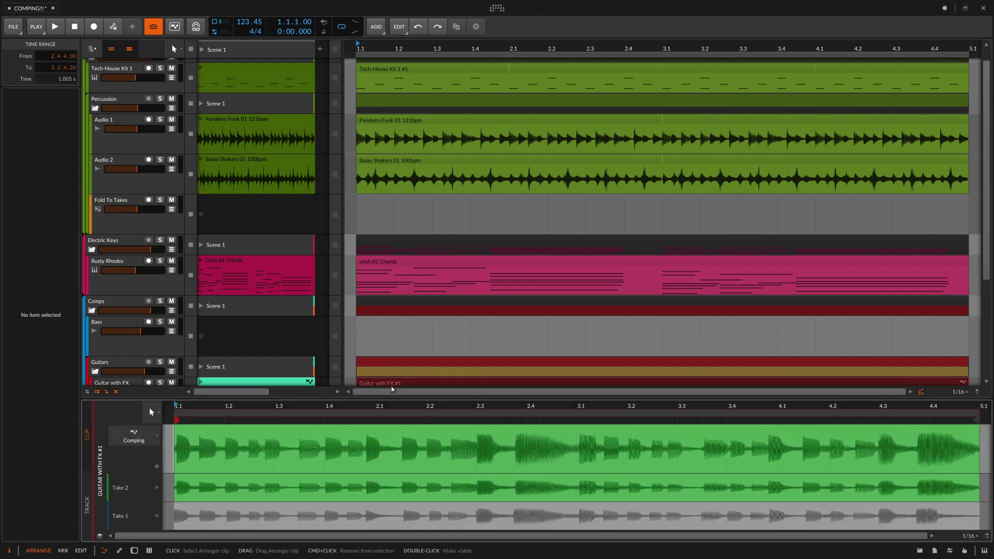
{"action": "scroll", "coordinate": [802, 316], "scroll_direction": "down", "scroll_amount": 5}
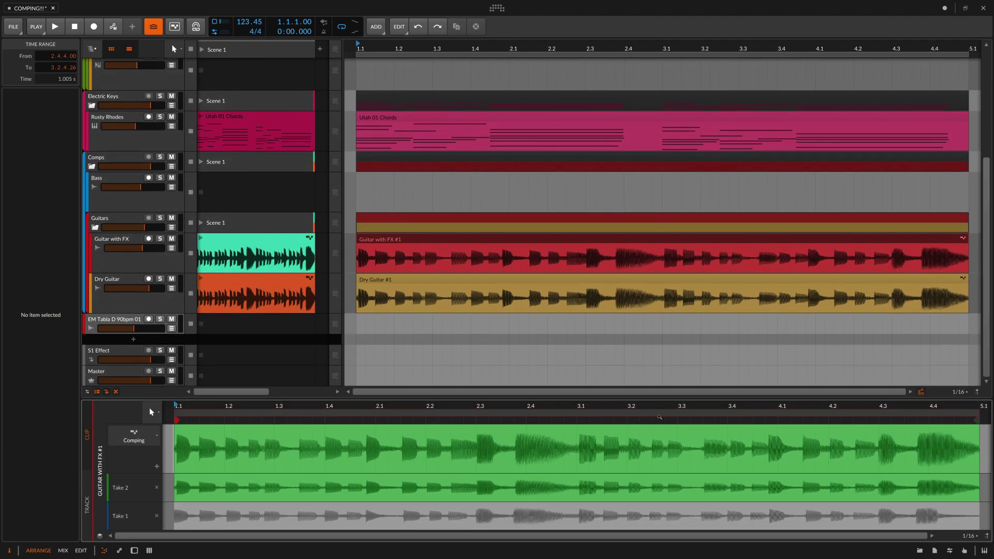
{"action": "left_click_drag", "start_coordinate": [340, 504], "coordinate": [428, 505]}
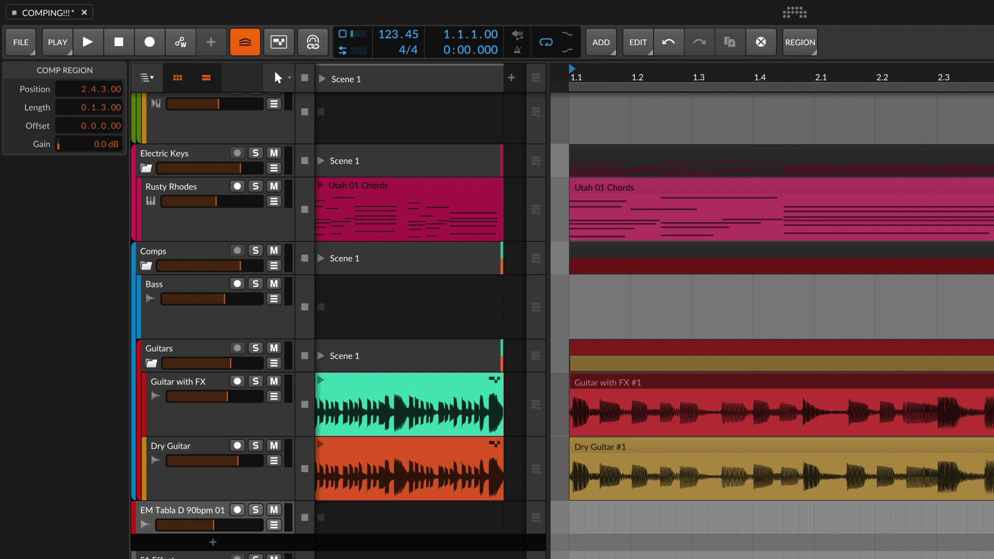
Step: Turn on arrangement overdub, select the loop region, and briefly arm then disarm recording
{"action": "left_click", "coordinate": [207, 48]}
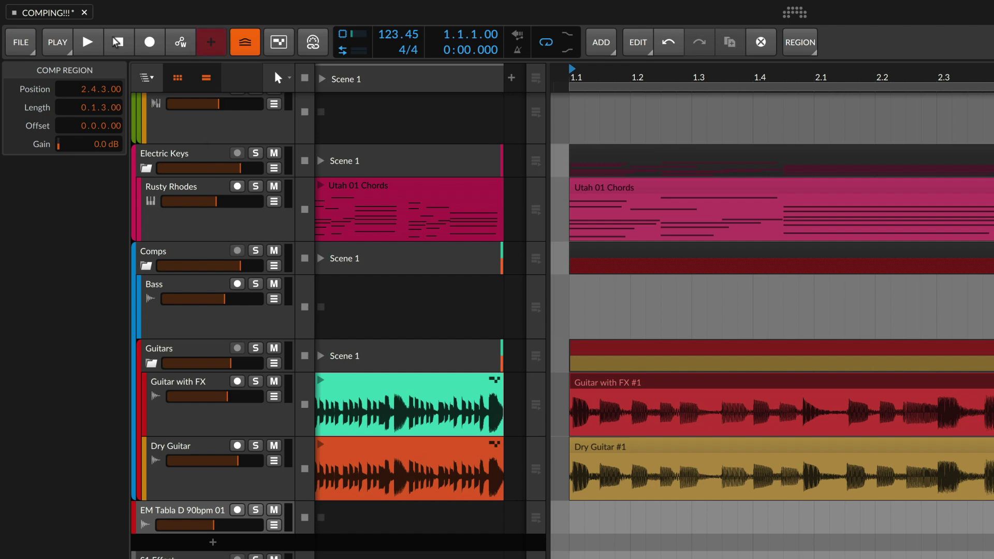
{"action": "left_click", "coordinate": [58, 46]}
{"action": "left_click", "coordinate": [59, 105]}
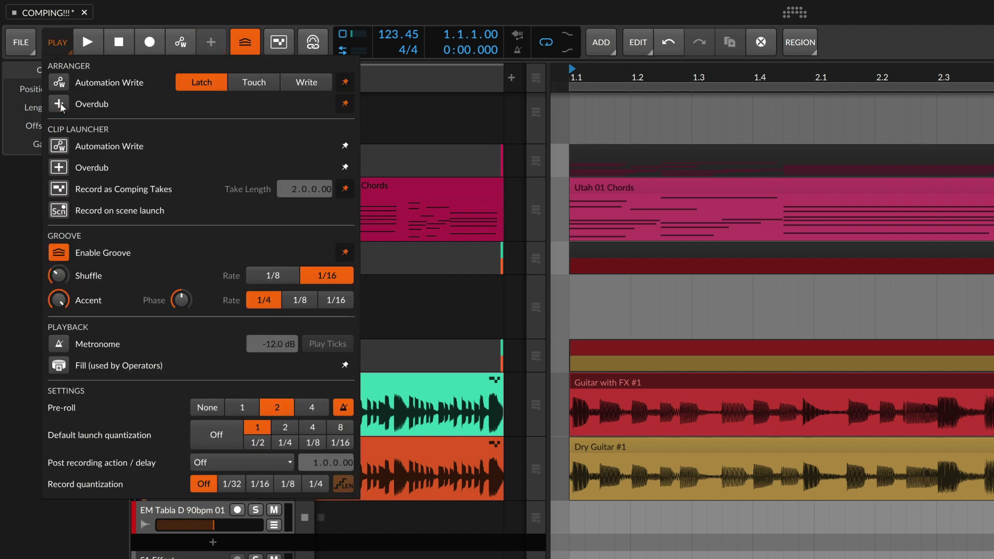
{"action": "left_click", "coordinate": [60, 105]}
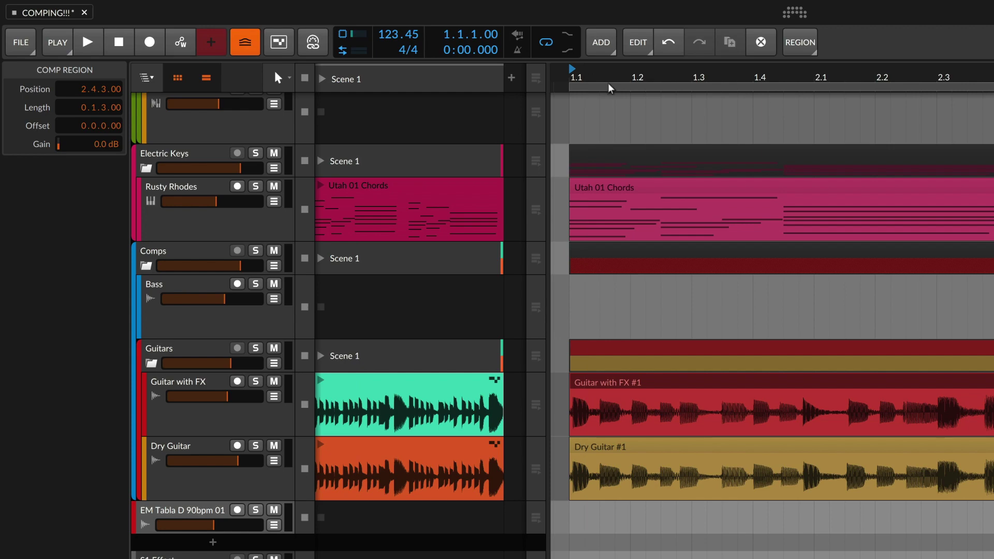
{"action": "left_click", "coordinate": [609, 88]}
{"action": "left_click", "coordinate": [150, 45]}
{"action": "left_click", "coordinate": [150, 49]}
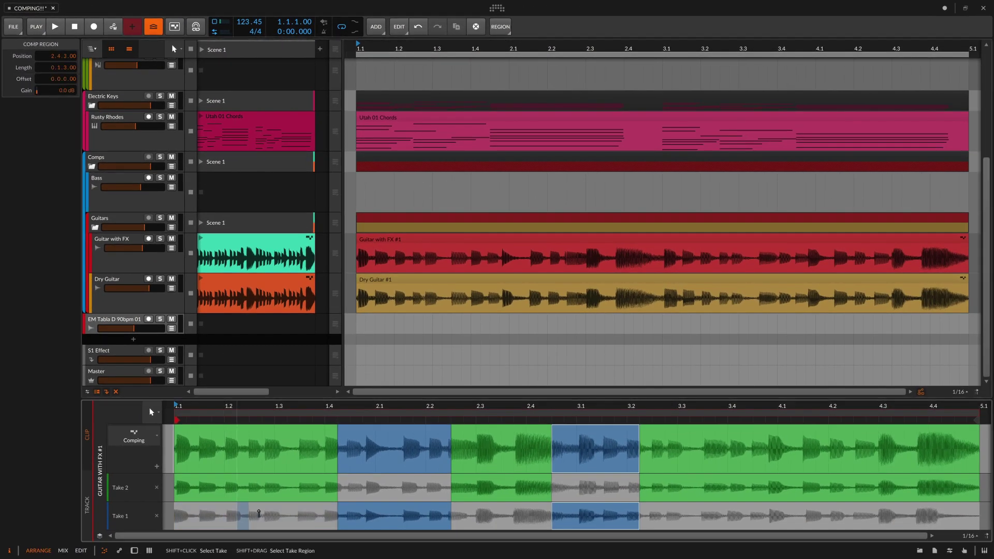
Step: Comp two Take 1 sections into the guitar clip and enable Record as Comping Takes
{"action": "left_click_drag", "start_coordinate": [259, 513], "coordinate": [286, 514]}
{"action": "left_click", "coordinate": [248, 259]}
{"action": "left_click", "coordinate": [291, 507]}
{"action": "left_click_drag", "start_coordinate": [290, 510], "coordinate": [389, 509]}
{"action": "left_click_drag", "start_coordinate": [473, 510], "coordinate": [570, 510]}
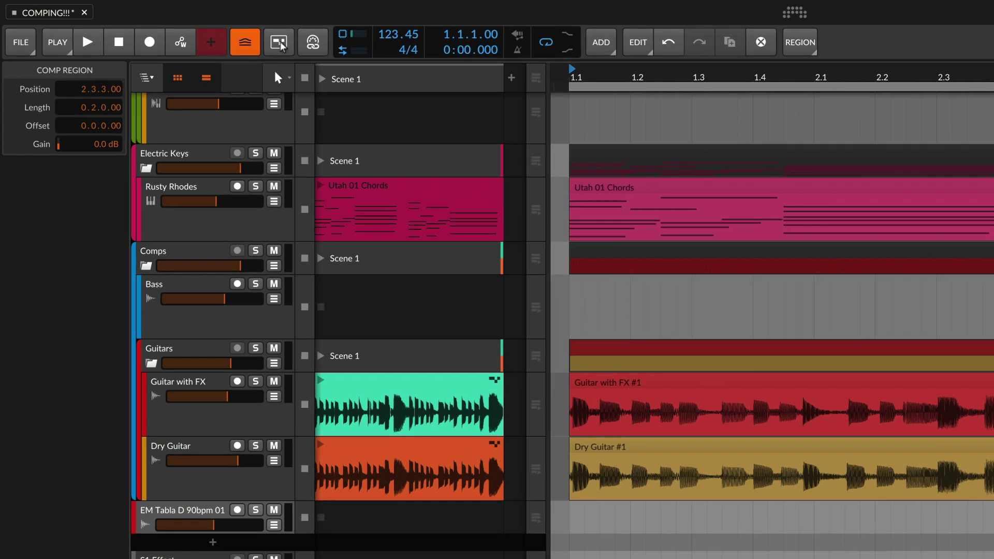
{"action": "left_click", "coordinate": [211, 31]}
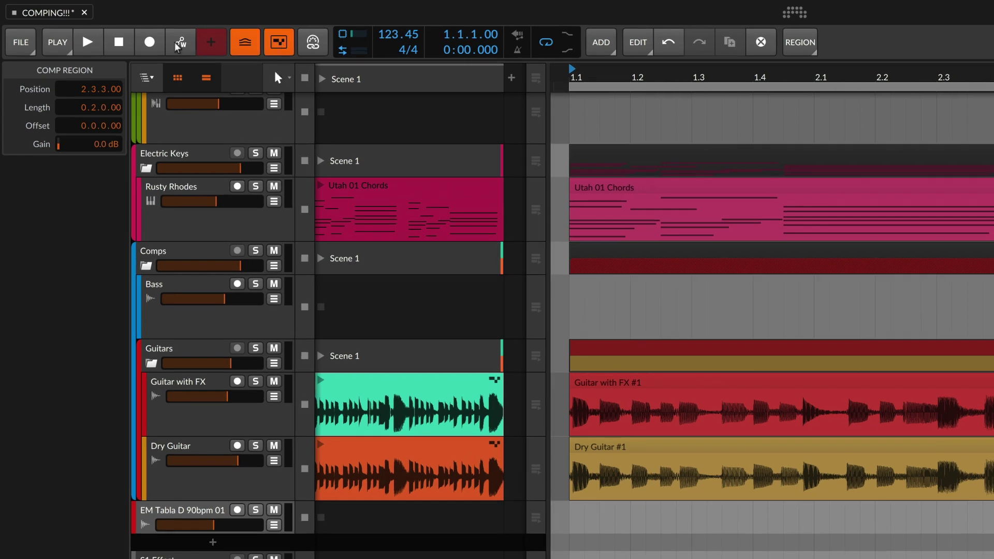
{"action": "left_click", "coordinate": [57, 45]}
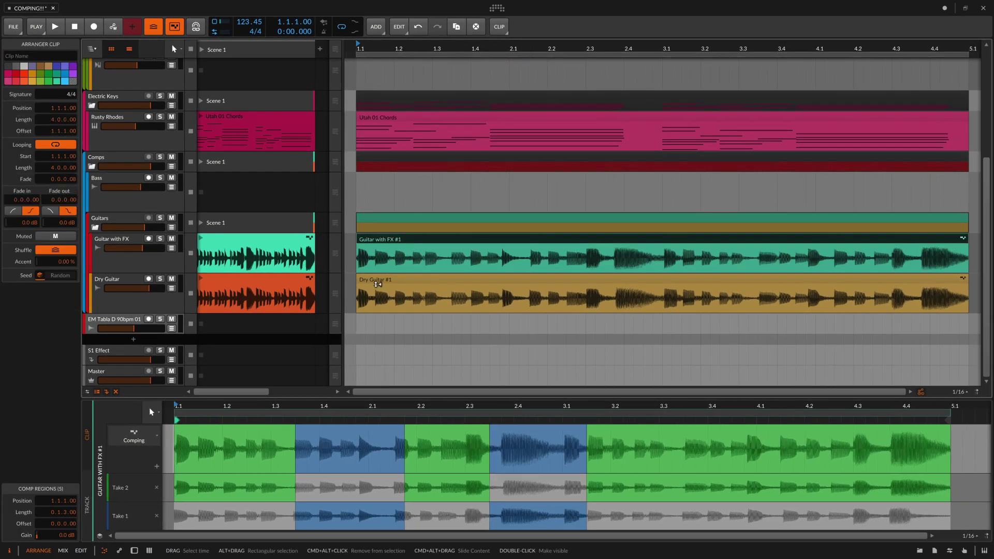
Step: Select the Dry Guitar launcher clip and start arrangement playback
{"action": "left_click", "coordinate": [297, 285]}
{"action": "left_click", "coordinate": [290, 282]}
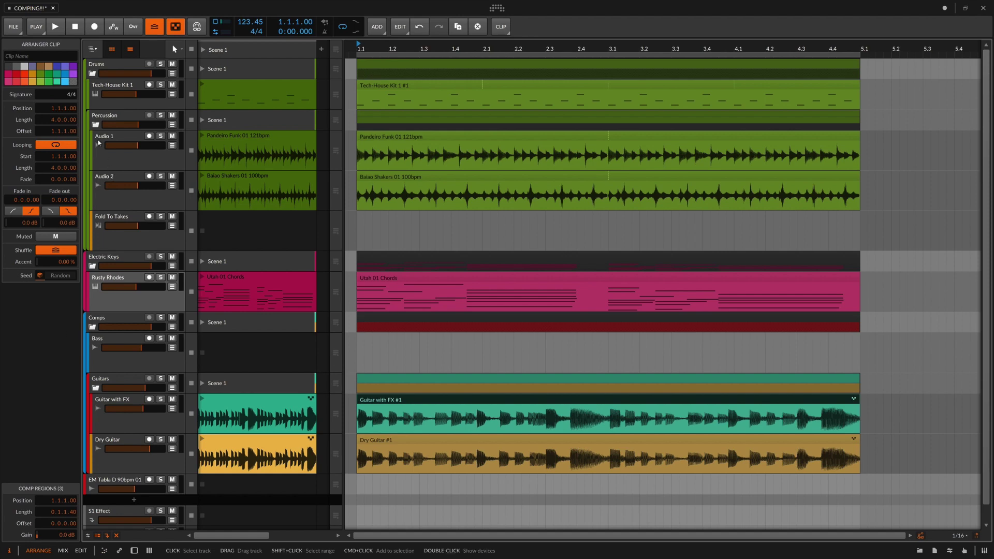
{"action": "left_click", "coordinate": [55, 27]}
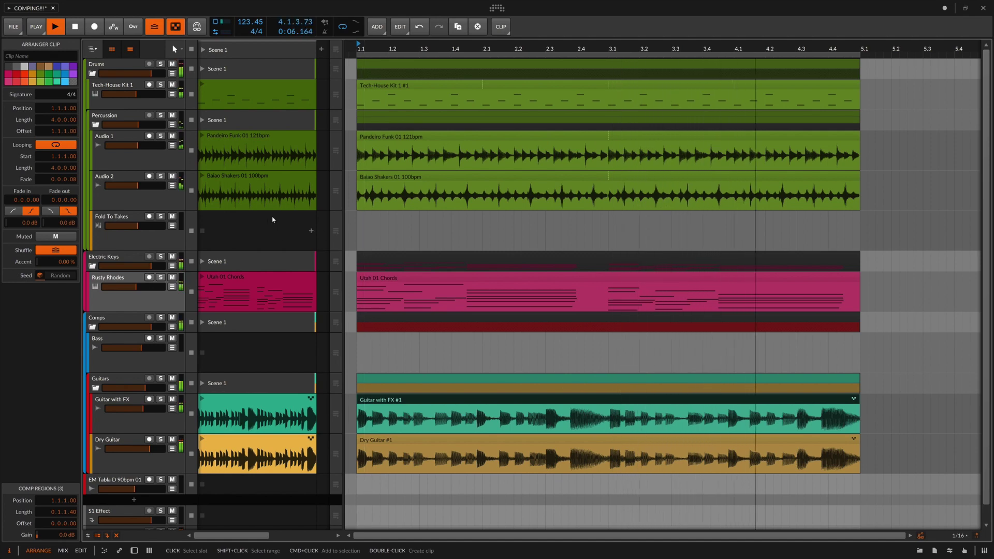
Step: Solo and unsolo the Drums, Electric Keys and Comps groups in turn
{"action": "left_click", "coordinate": [161, 65]}
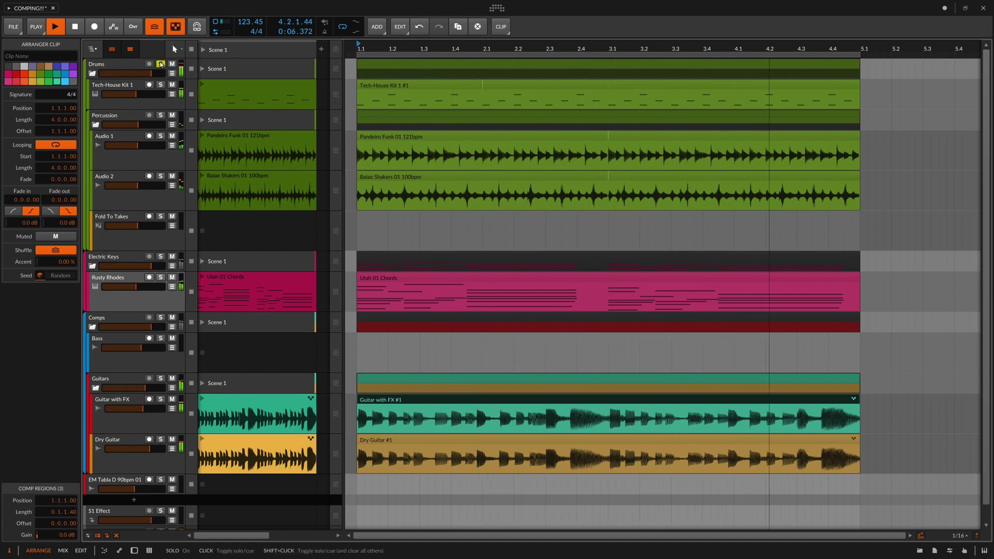
{"action": "left_click", "coordinate": [160, 64]}
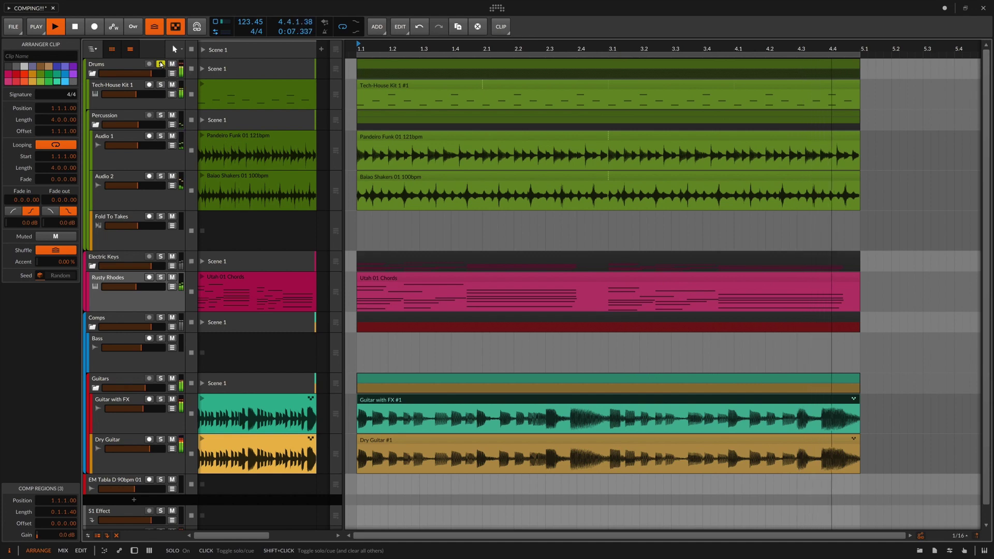
{"action": "left_click", "coordinate": [161, 257]}
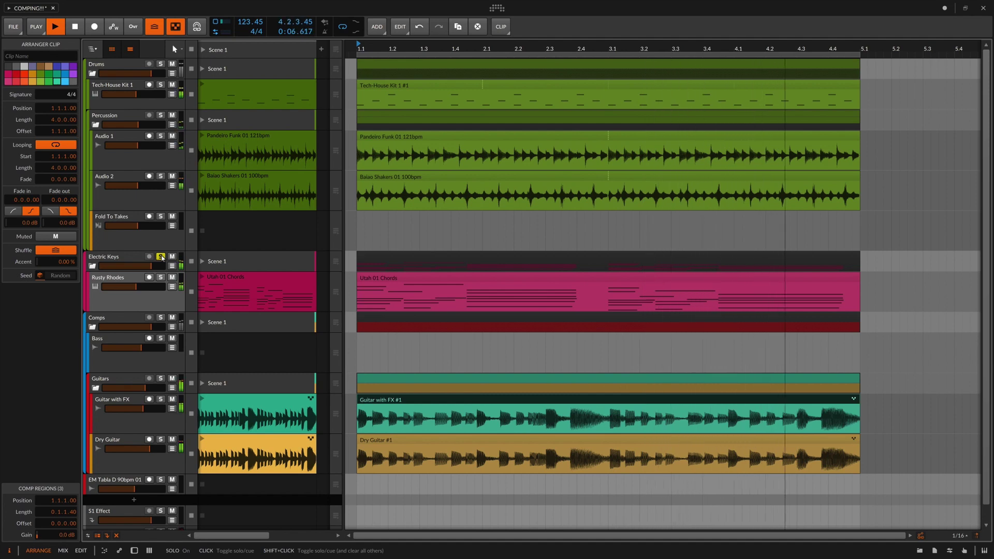
{"action": "left_click", "coordinate": [160, 256]}
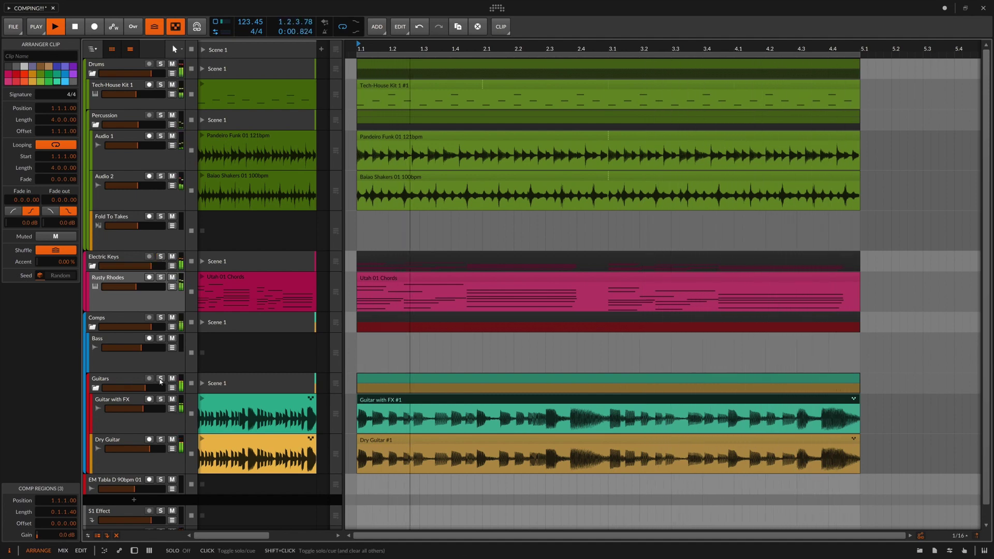
{"action": "left_click", "coordinate": [159, 318]}
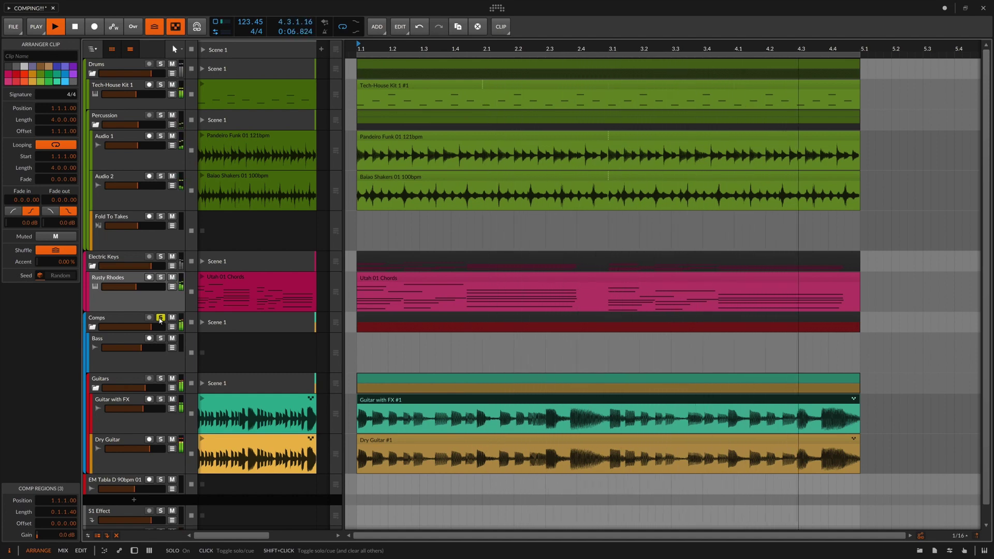
{"action": "left_click", "coordinate": [160, 318]}
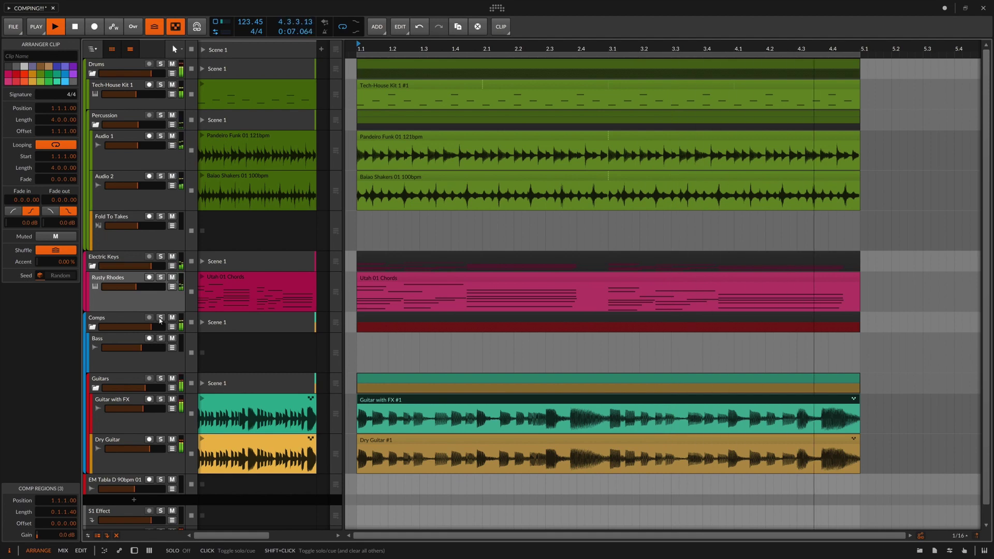
Step: Stop playback and switch to the EDIT layout for loop-recording the bass
{"action": "key", "text": "space"}
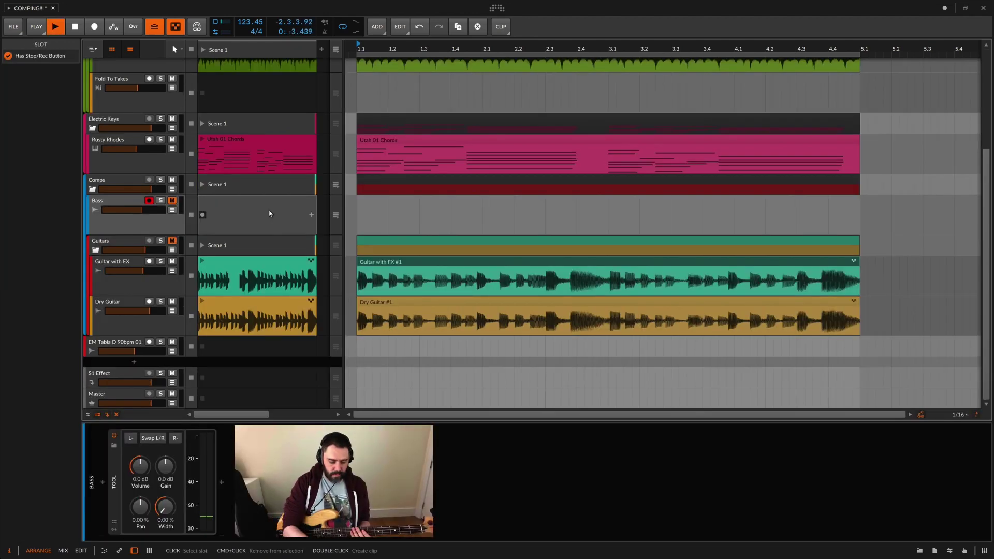
{"action": "key", "text": "alt+3"}
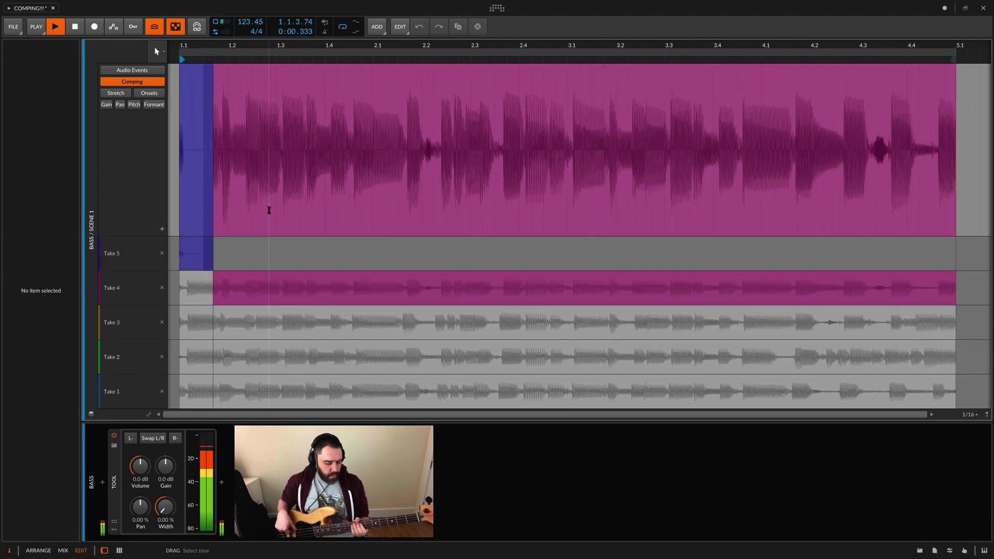
Step: Stop the bass recording, audition the takes, and make Take 4 the whole comp
{"action": "key", "text": "space"}
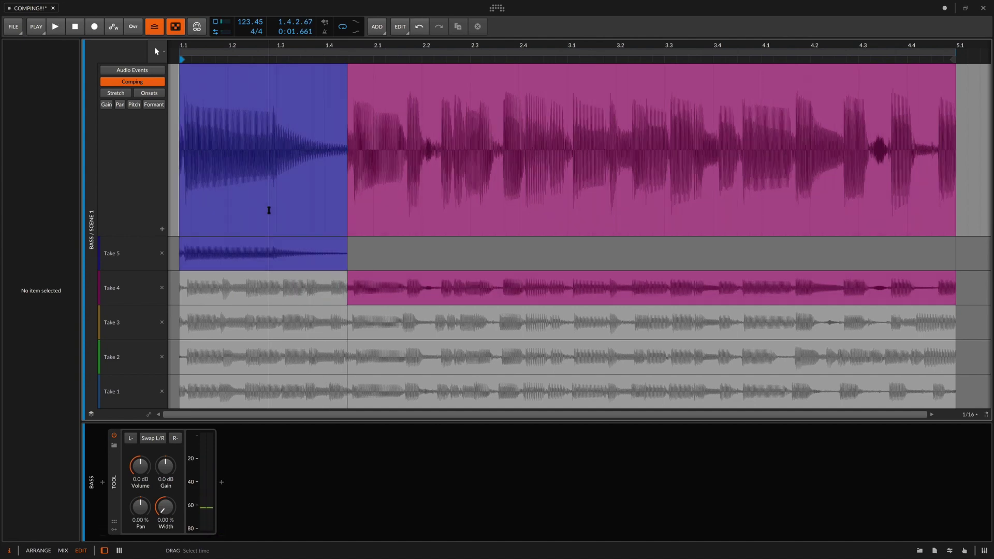
{"action": "left_click", "coordinate": [268, 210]}
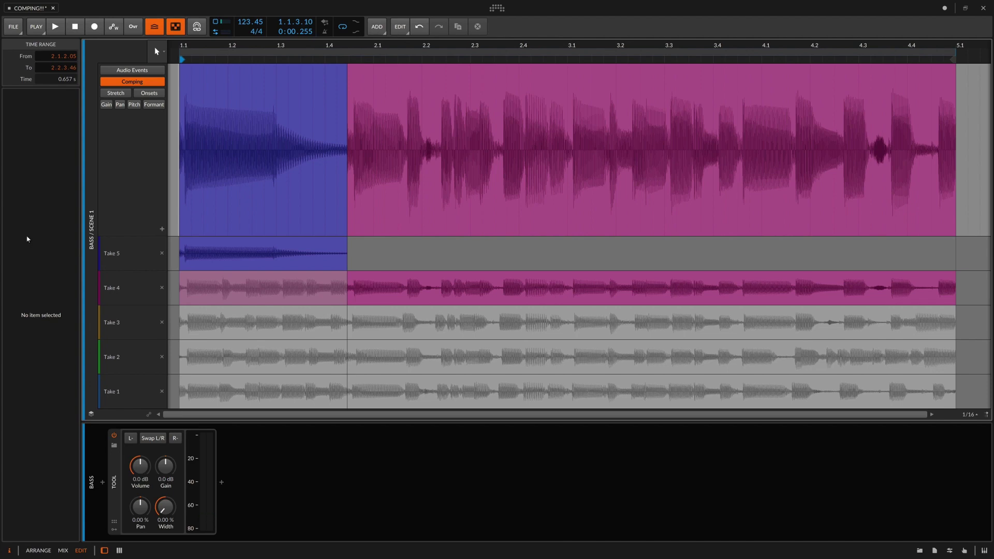
{"action": "key", "text": "space"}
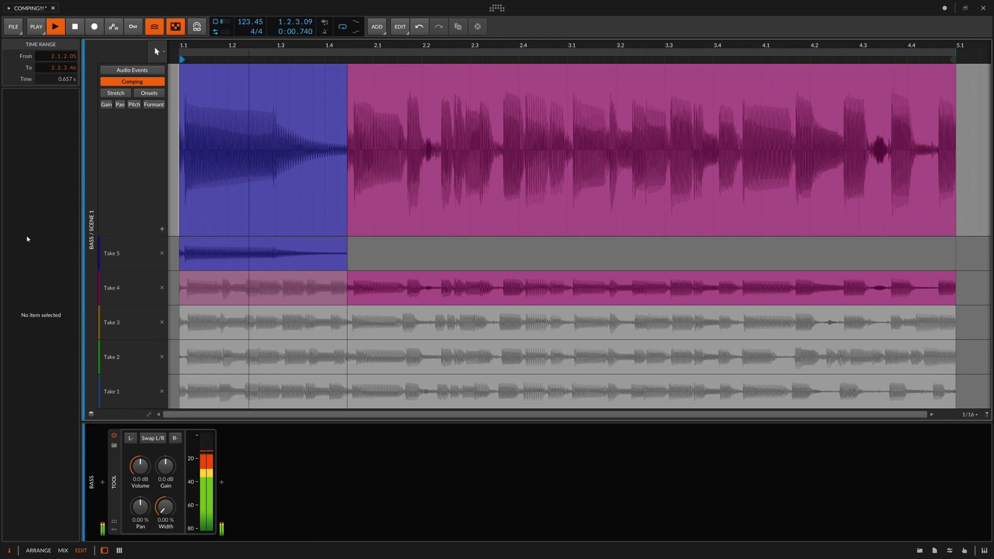
{"action": "left_click", "coordinate": [192, 282]}
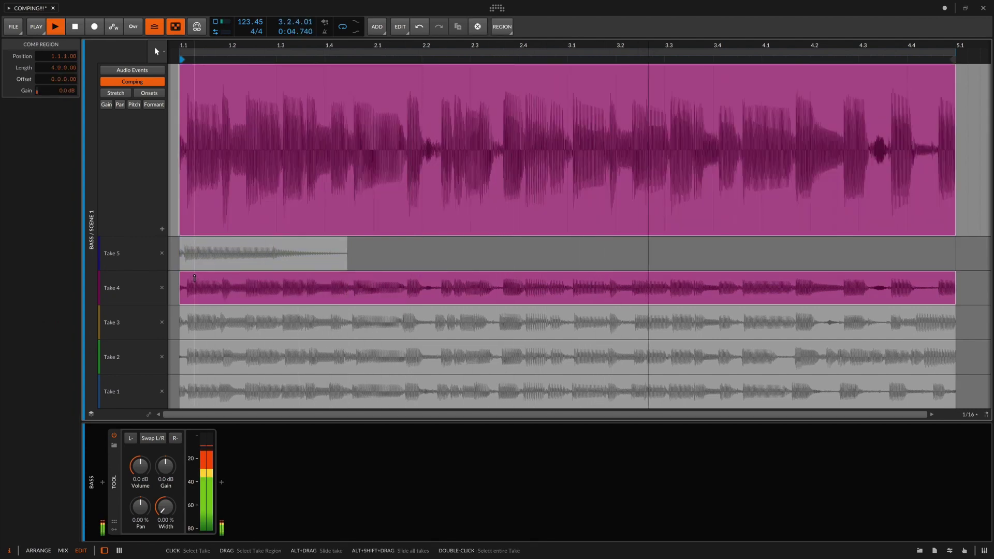
Step: Comp Take 2 from bar 1.4 to 2.3, Take 1 in the middle, and Take 3 from 4.1
{"action": "left_click_drag", "start_coordinate": [216, 282], "coordinate": [211, 282]}
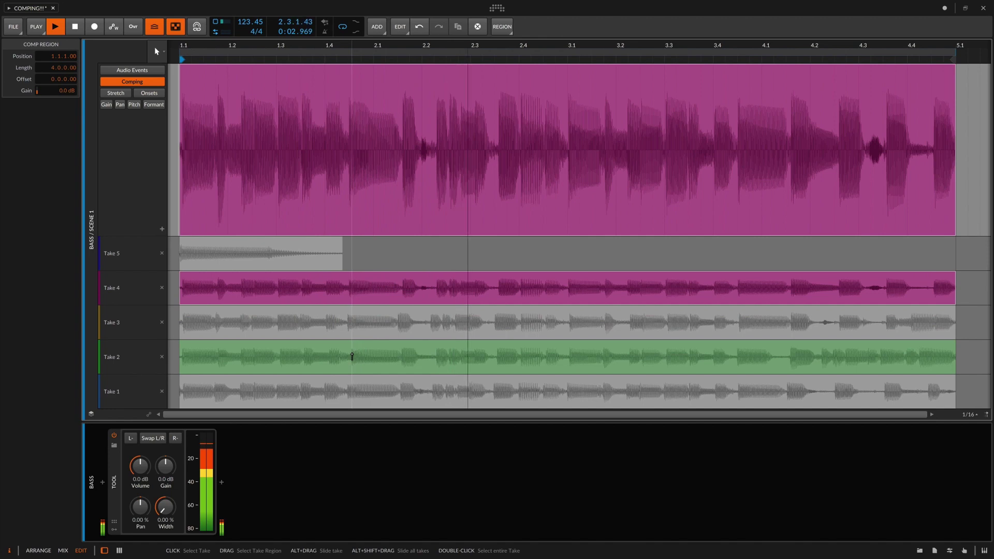
{"action": "left_click_drag", "start_coordinate": [351, 356], "coordinate": [495, 362]}
{"action": "left_click_drag", "start_coordinate": [792, 320], "coordinate": [956, 335]}
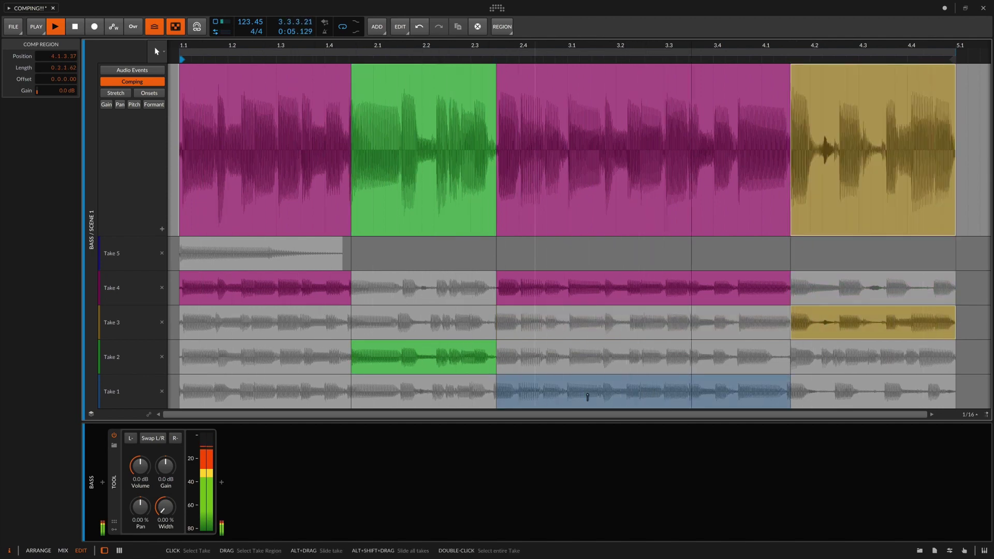
{"action": "left_click", "coordinate": [662, 393]}
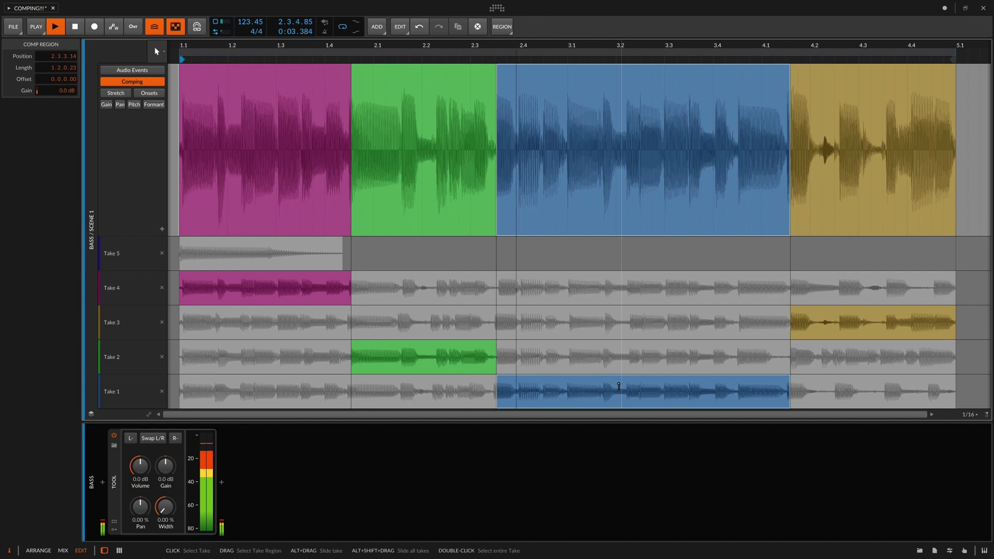
Step: Nudge two comp boundaries earlier, slide Take 3's audio, then stop and return to Arrange
{"action": "left_click_drag", "start_coordinate": [496, 186], "coordinate": [492, 187]}
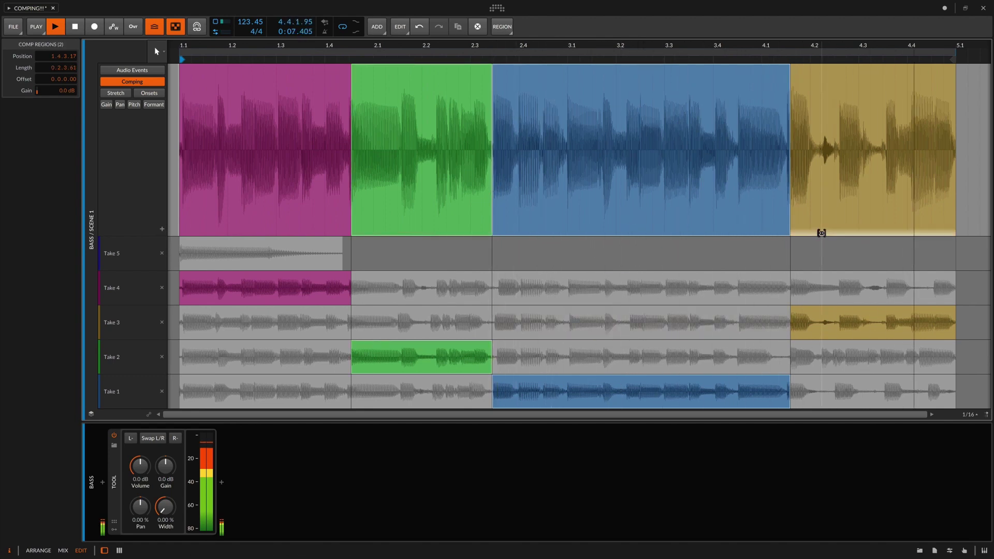
{"action": "left_click_drag", "start_coordinate": [790, 169], "coordinate": [788, 170]}
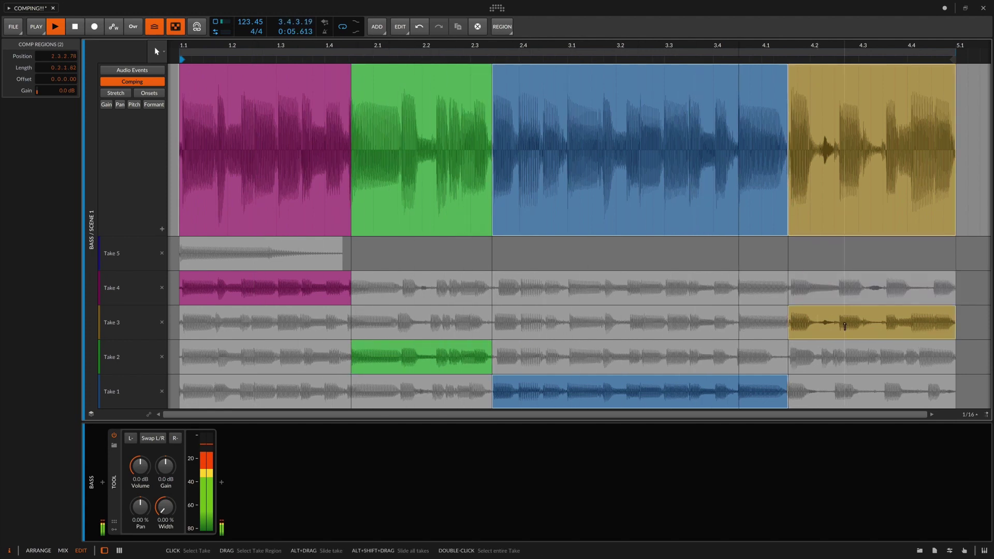
{"action": "left_click_drag", "start_coordinate": [837, 320], "coordinate": [834, 319]}
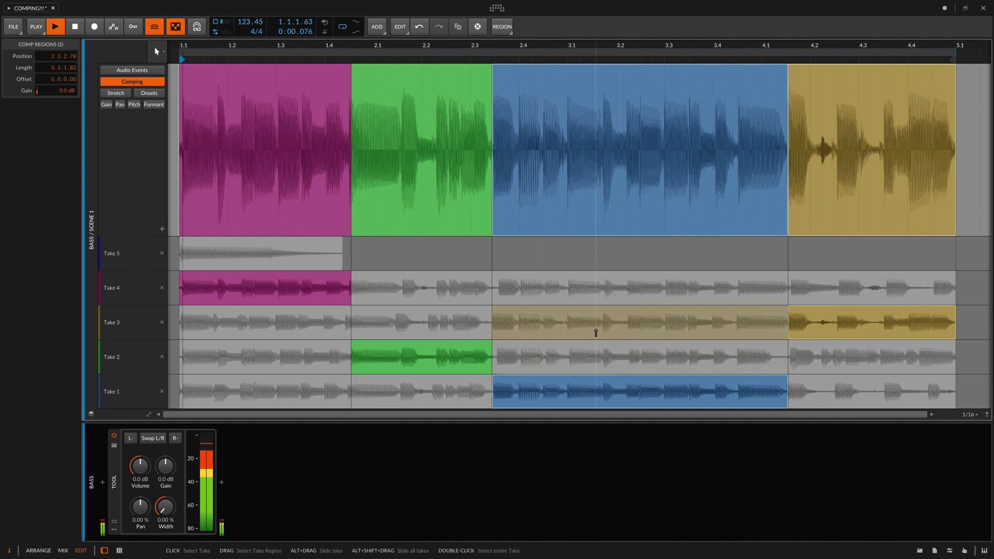
{"action": "key", "text": "space"}
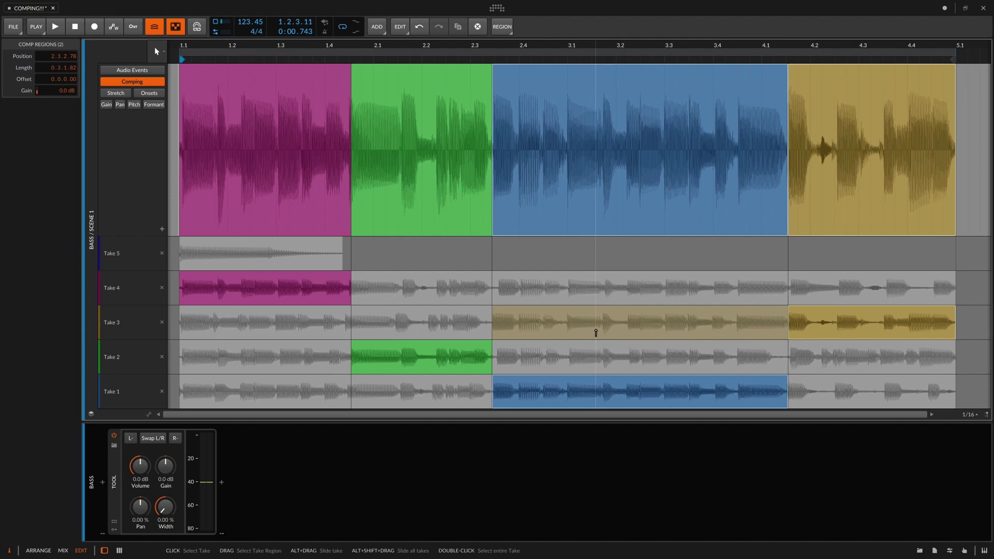
{"action": "key", "text": "alt+1"}
Step: Copy the Bass clip into the arrangement as Bass #1 and comp 2.1–2.3 from Take 3
{"action": "double_click", "coordinate": [307, 183]}
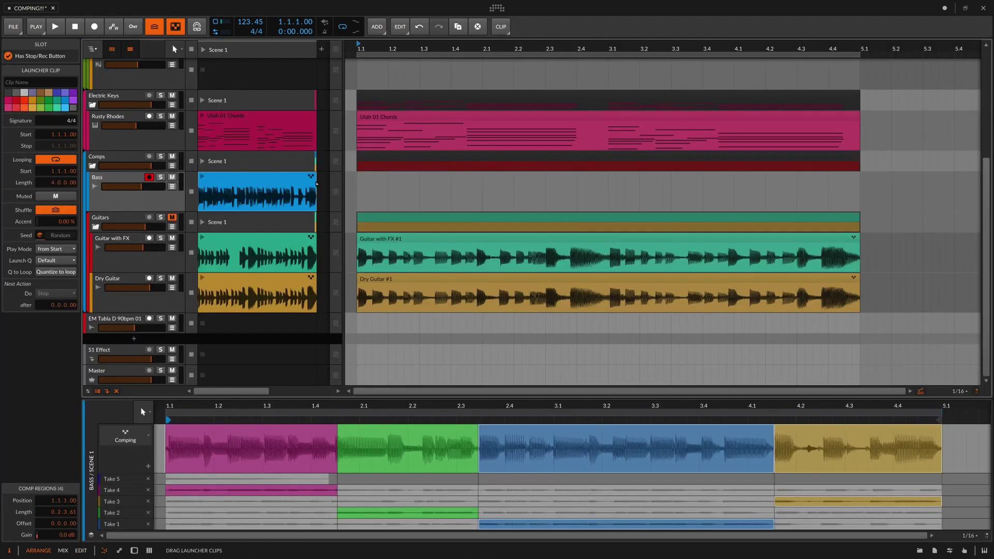
{"action": "left_click_drag", "start_coordinate": [307, 183], "coordinate": [357, 186]}
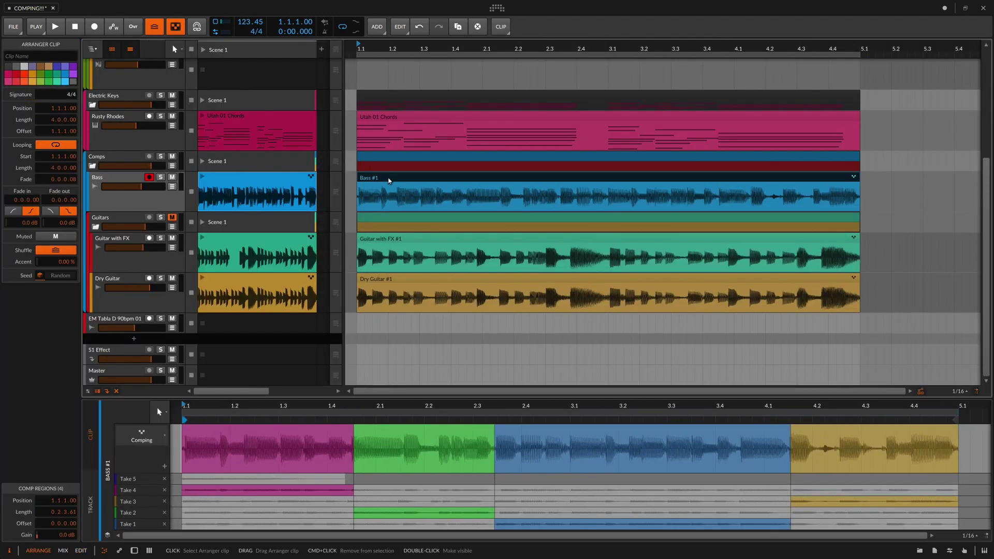
{"action": "key", "text": "alt+3"}
{"action": "left_click", "coordinate": [427, 279]}
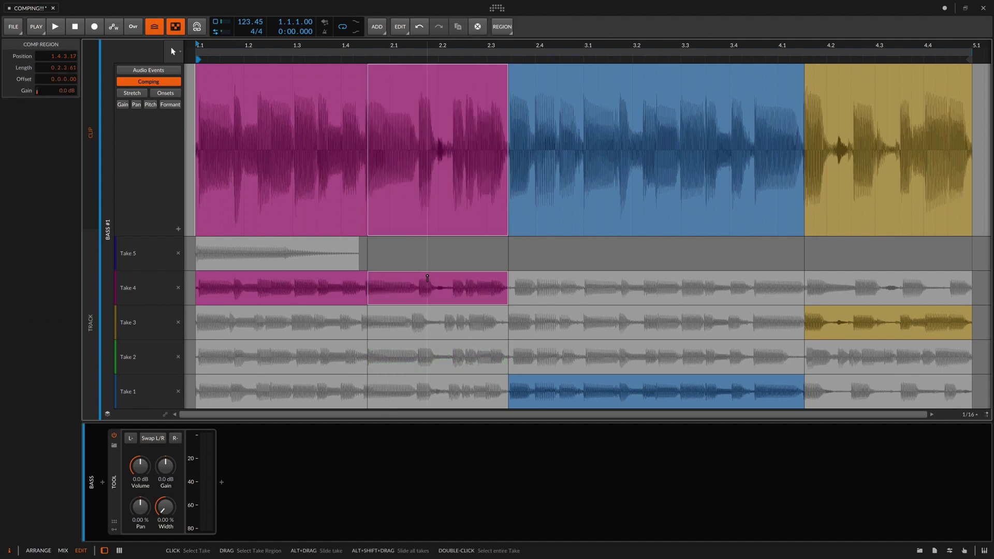
{"action": "key", "text": "Down"}
{"action": "key", "text": "Down"}
{"action": "key", "text": "Down"}
{"action": "key", "text": "Up"}
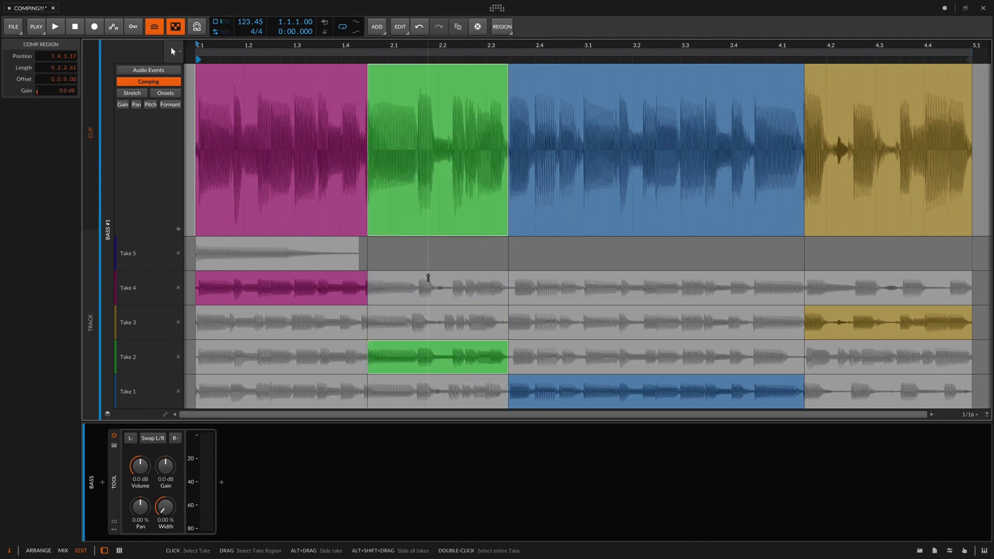
{"action": "key", "text": "Up"}
{"action": "key", "text": "Up"}
{"action": "left_click", "coordinate": [403, 318]}
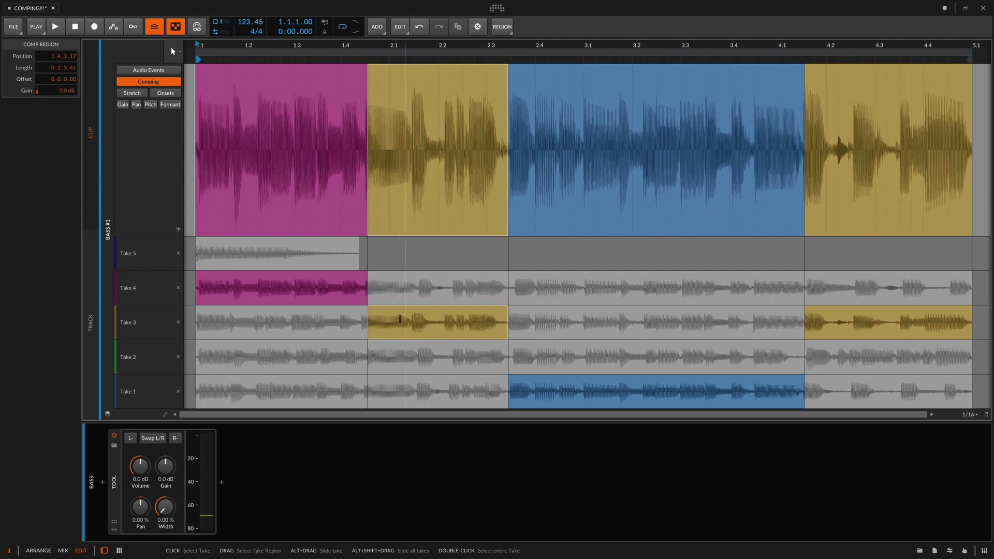
Step: Slide Take 3's audio under its region and trim the region's start and end
{"action": "left_click_drag", "start_coordinate": [390, 317], "coordinate": [390, 348]}
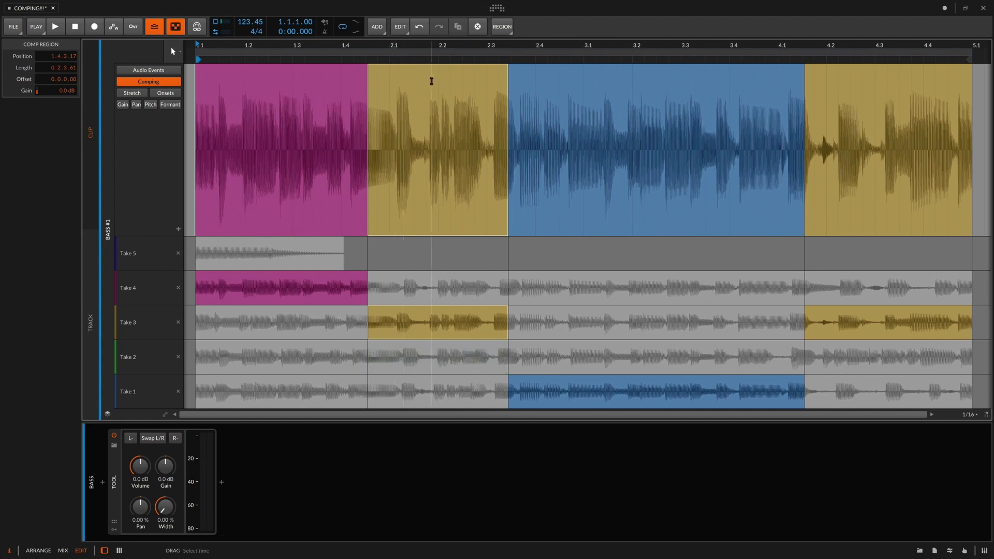
{"action": "mouse_move", "coordinate": [430, 69]}
{"action": "left_mouse_down"}
{"action": "mouse_move", "coordinate": [430, 102]}
{"action": "mouse_move", "coordinate": [430, 88]}
{"action": "left_mouse_up"}
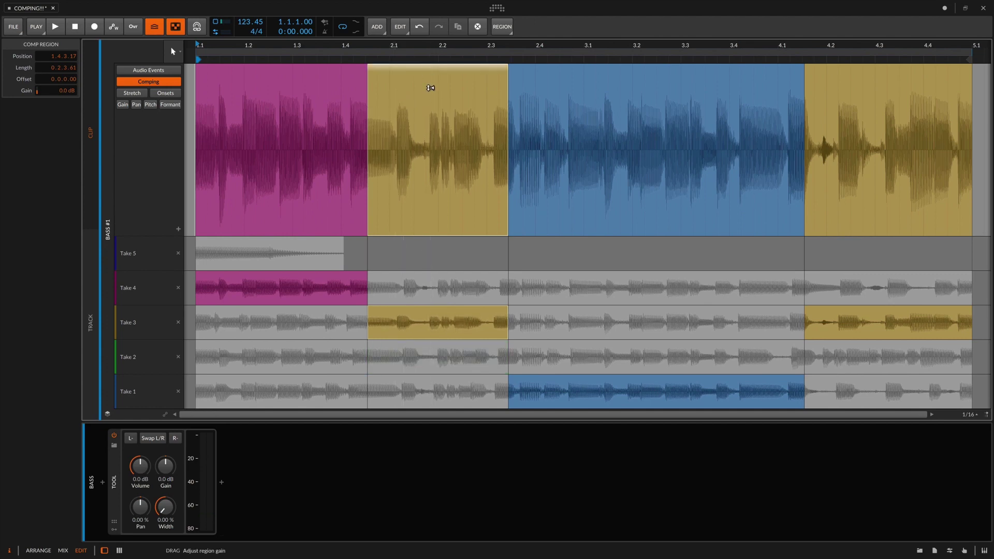
{"action": "key", "text": "ctrl+z"}
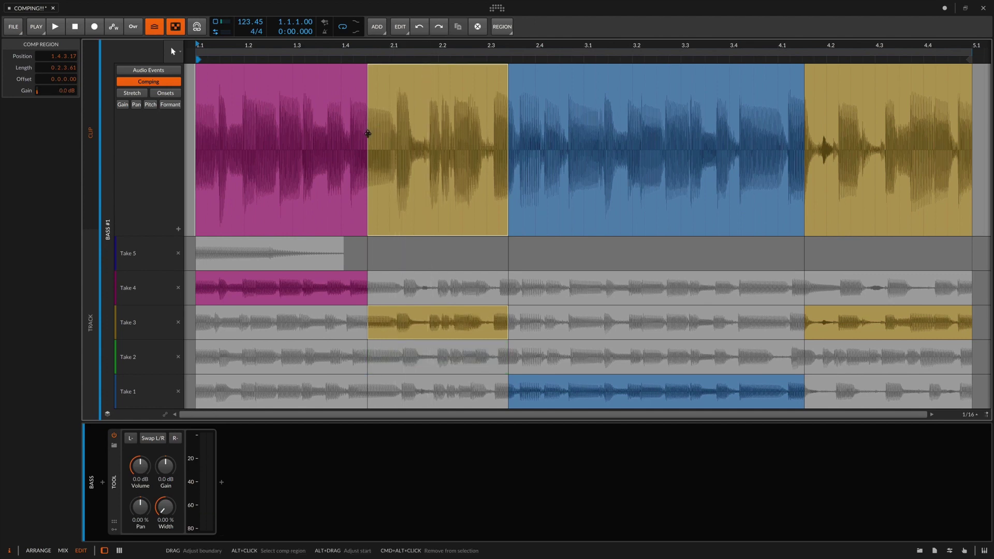
{"action": "mouse_move", "coordinate": [370, 133]}
{"action": "left_mouse_down"}
{"action": "mouse_move", "coordinate": [424, 137]}
{"action": "mouse_move", "coordinate": [380, 143]}
{"action": "left_mouse_up"}
{"action": "mouse_move", "coordinate": [507, 144]}
{"action": "left_mouse_down"}
{"action": "mouse_move", "coordinate": [484, 144]}
{"action": "mouse_move", "coordinate": [492, 144]}
{"action": "left_mouse_up"}
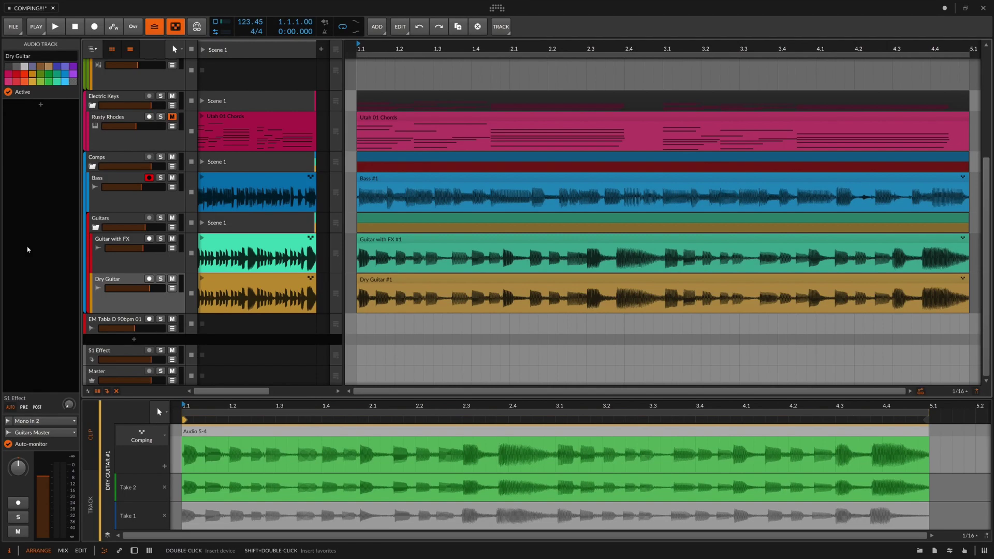
Step: Select Guitar with FX #1 plus Dry Guitar #1 and open both full-screen with Alt+3
{"action": "left_click", "coordinate": [423, 245]}
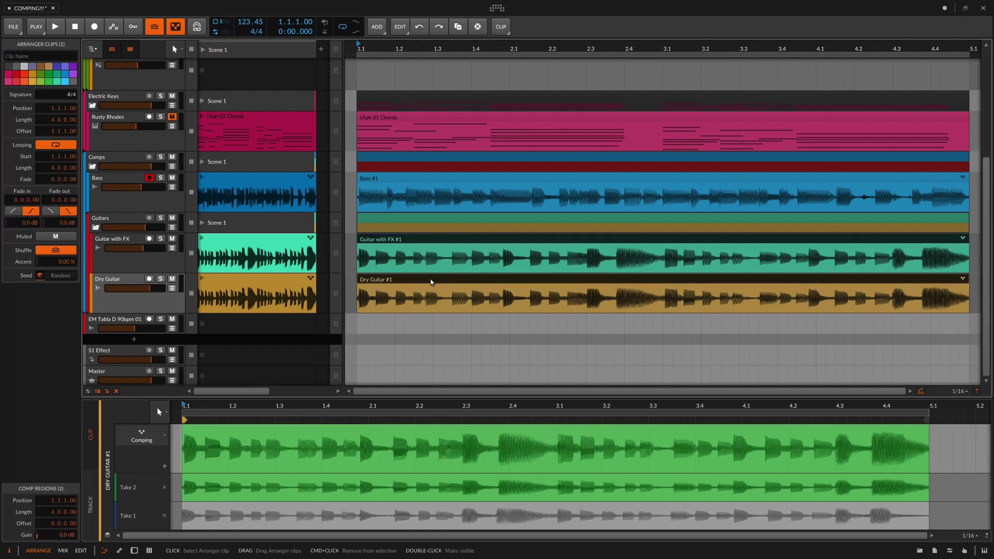
{"action": "left_click", "coordinate": [434, 323]}
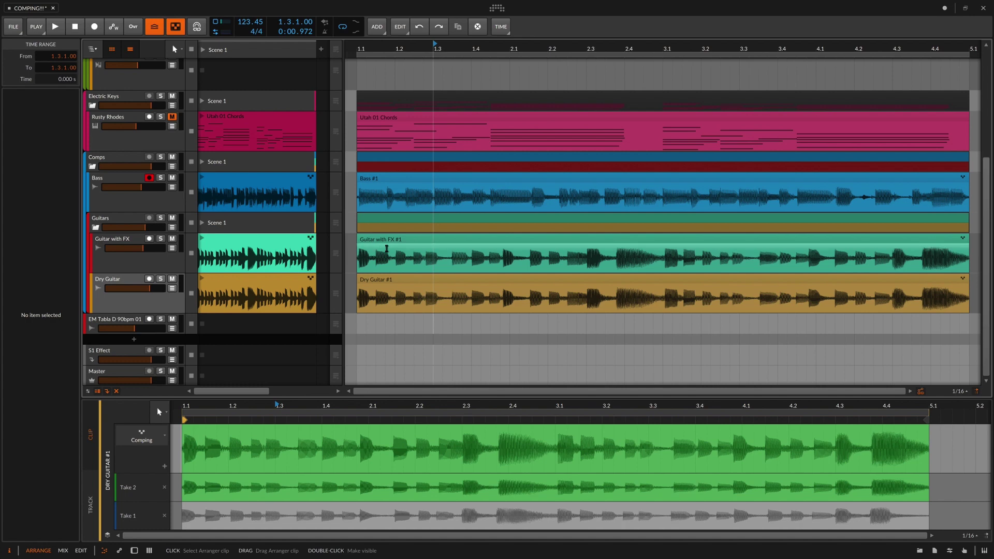
{"action": "left_click", "coordinate": [388, 239]}
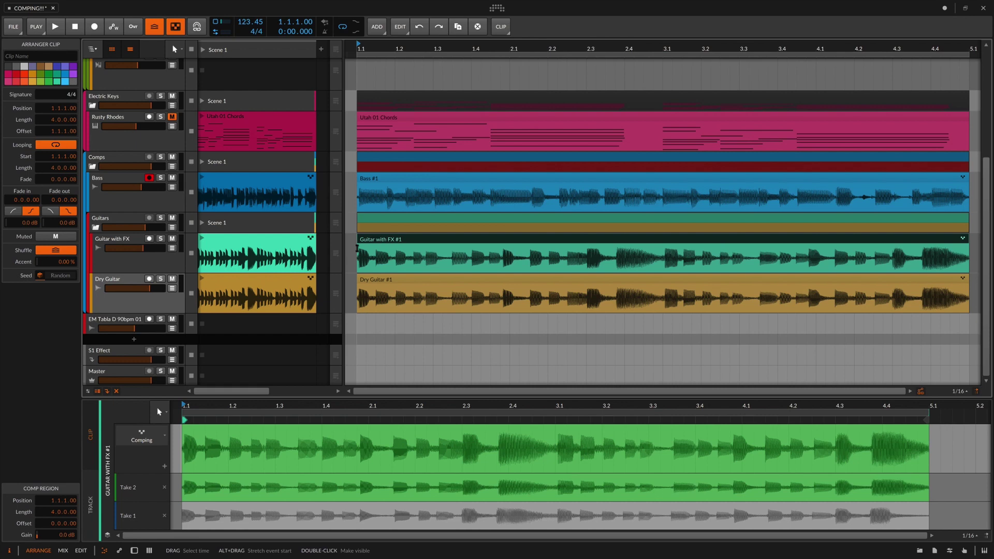
{"action": "left_click", "coordinate": [367, 286]}
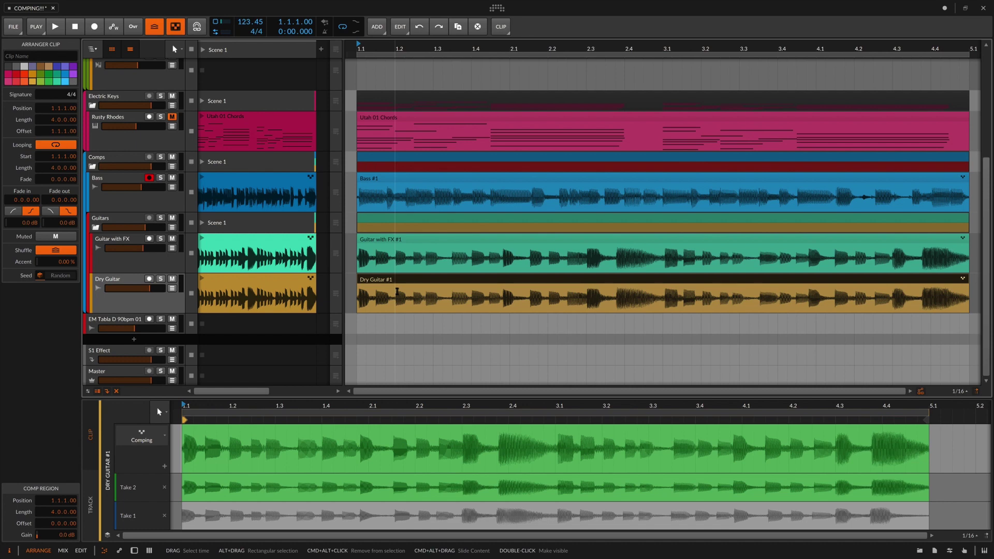
{"action": "left_click", "coordinate": [434, 241]}
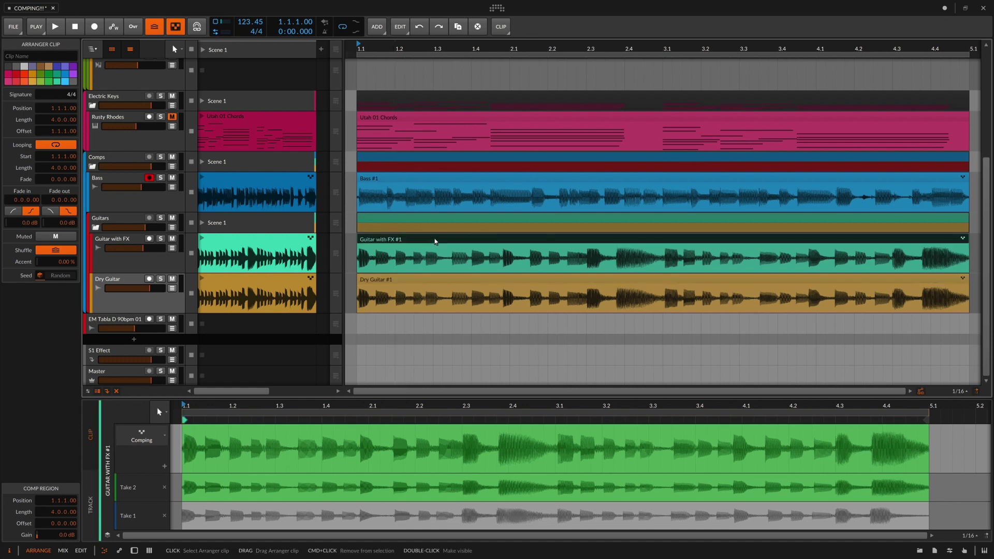
{"action": "left_click", "coordinate": [432, 281], "text": "shift"}
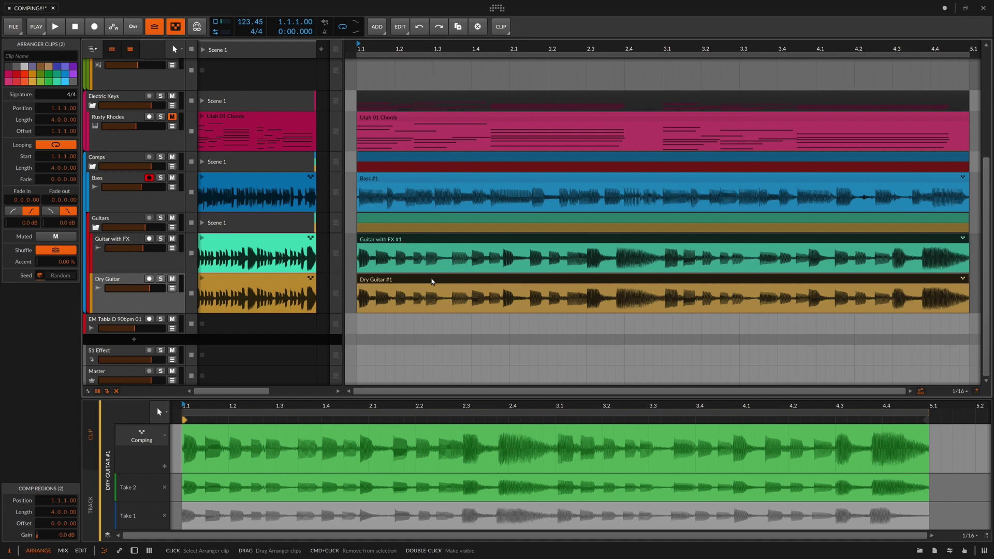
{"action": "key", "text": "alt+3"}
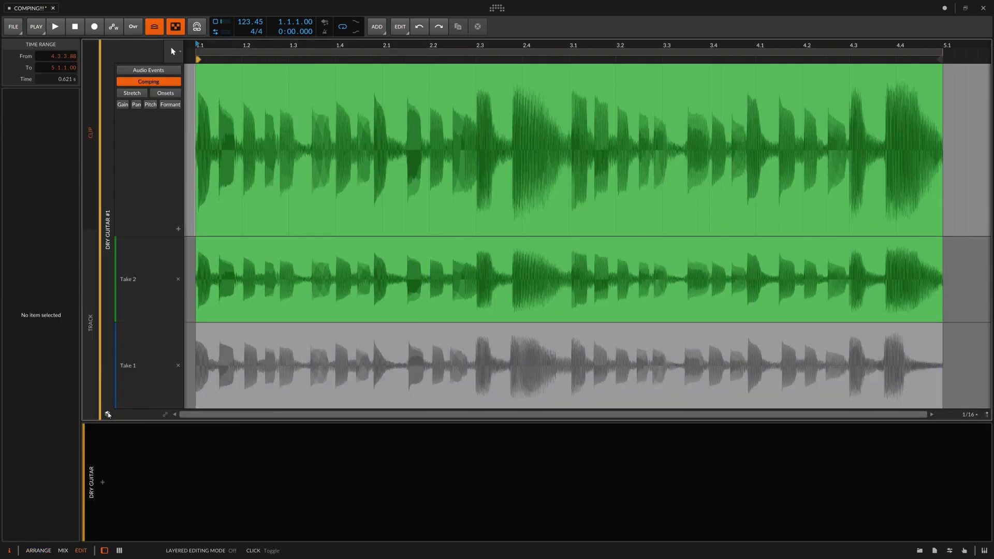
Step: With Layered Editing on, comp the pre-bar-3 and final sections from Take 1, then audition
{"action": "left_click", "coordinate": [107, 414]}
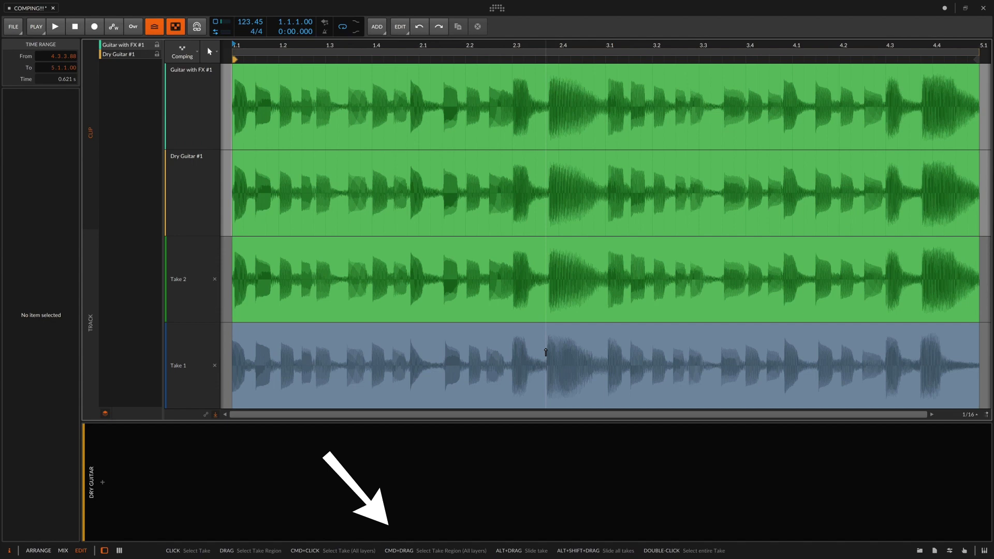
{"action": "left_click_drag", "start_coordinate": [545, 352], "coordinate": [606, 363]}
{"action": "left_click_drag", "start_coordinate": [919, 353], "coordinate": [982, 360]}
{"action": "key", "text": "space"}
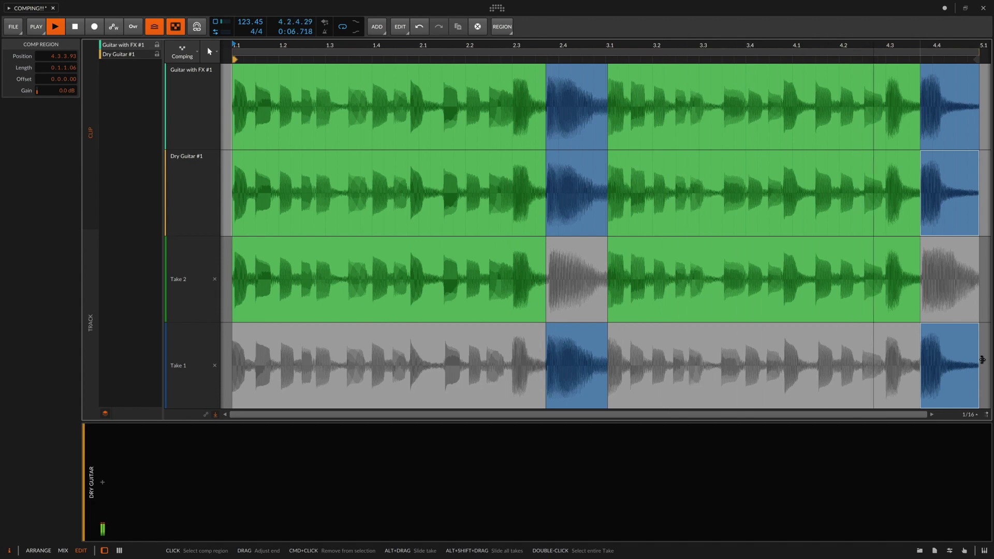
{"action": "key", "text": "space"}
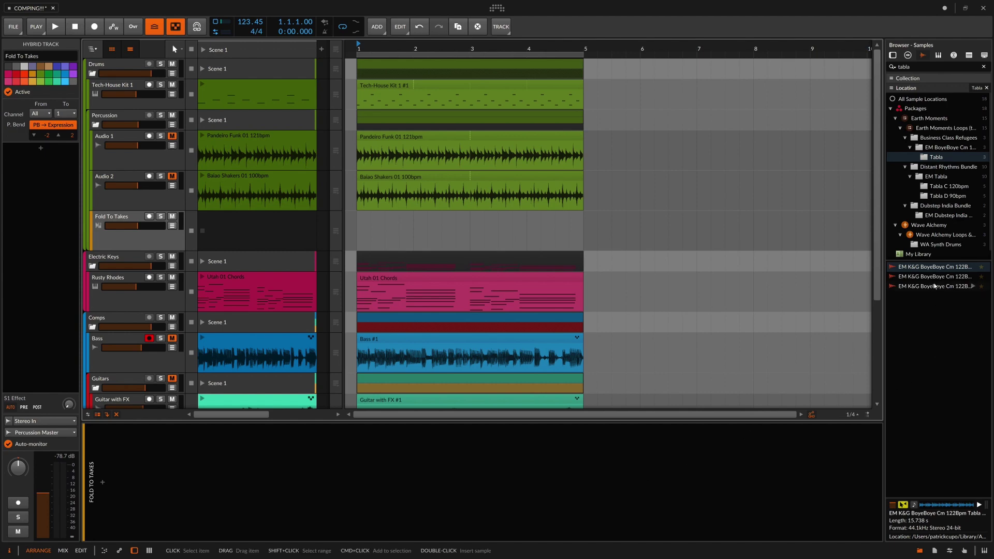
Step: Drop the first tabla loop onto the Fold To Takes track and open its Fold to Takes settings
{"action": "left_click", "coordinate": [929, 268]}
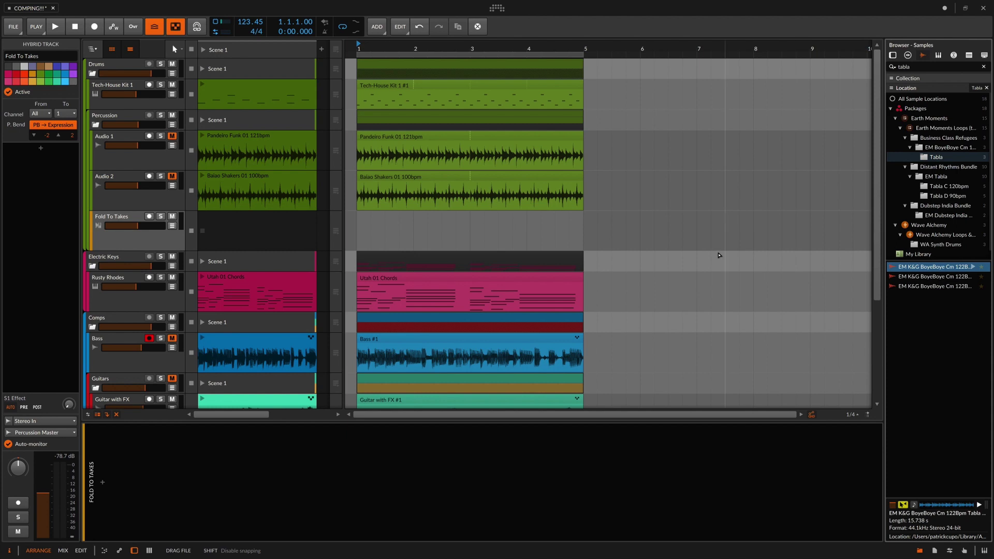
{"action": "left_click_drag", "start_coordinate": [696, 257], "coordinate": [363, 218]}
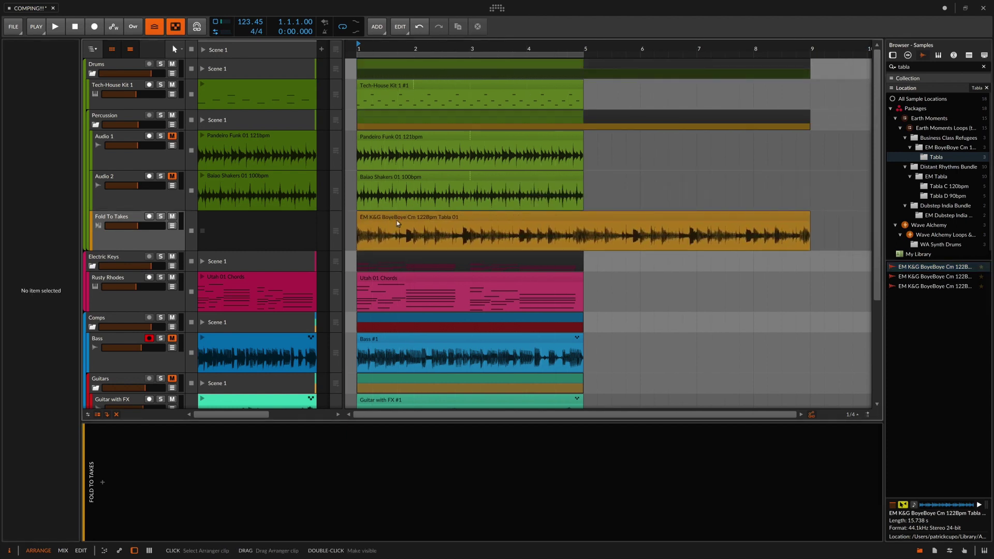
{"action": "right_click", "coordinate": [439, 216]}
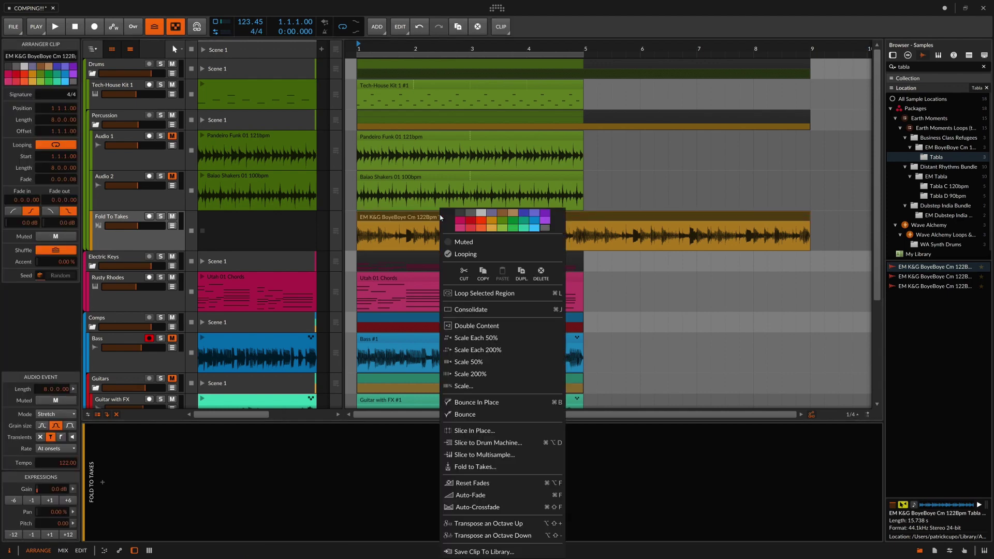
{"action": "left_click", "coordinate": [510, 471]}
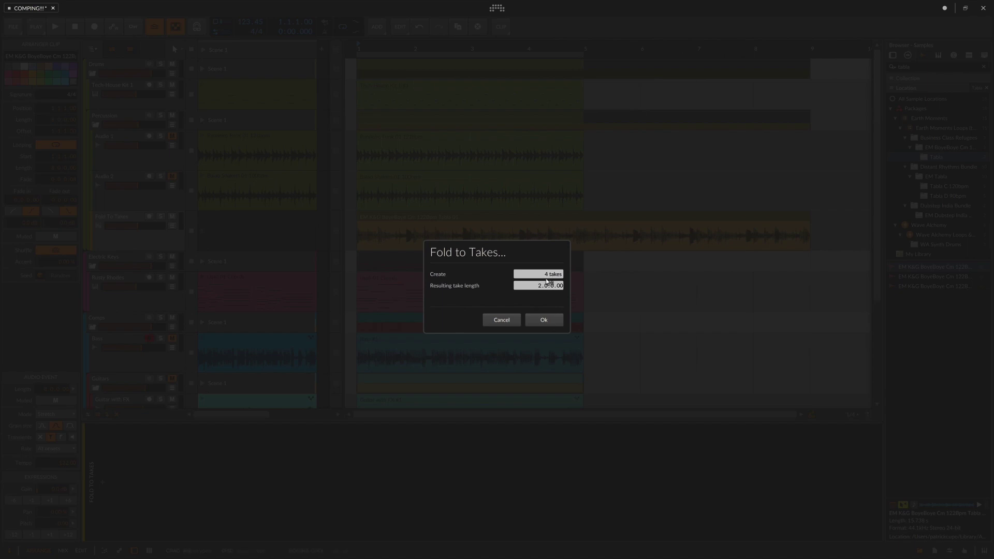
Step: Fold the Tabla clip into four takes and lengthen it to fill four bars
{"action": "left_click", "coordinate": [543, 320]}
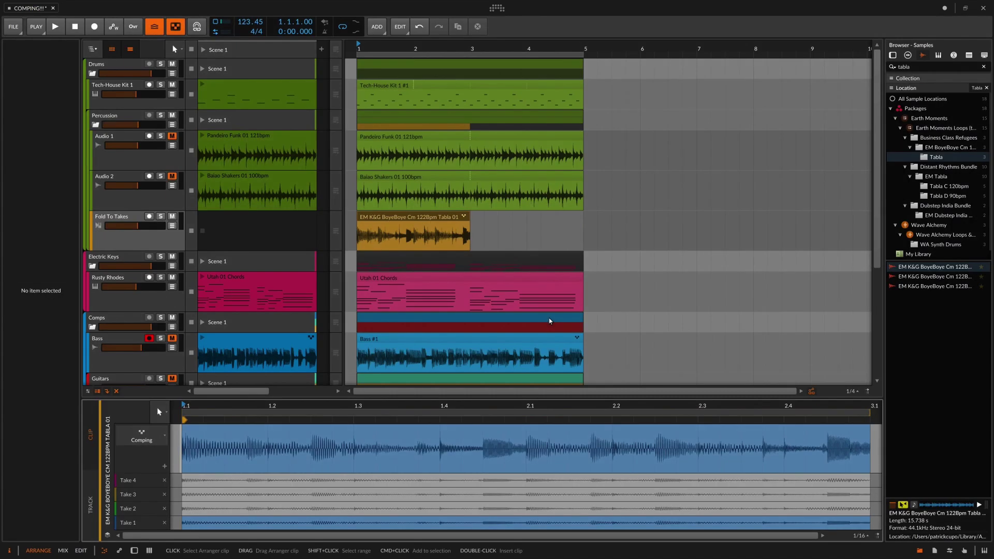
{"action": "left_click_drag", "start_coordinate": [468, 242], "coordinate": [581, 247]}
{"action": "key", "text": "alt+3"}
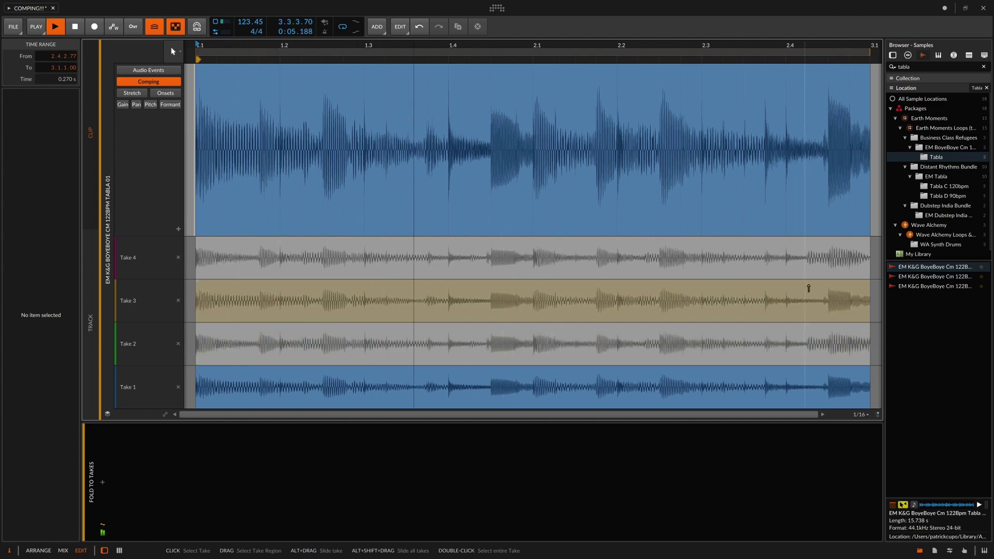
Step: Comp the last section from Take 2 and a section near bar 2 from Take 3
{"action": "left_click_drag", "start_coordinate": [810, 269], "coordinate": [866, 271]}
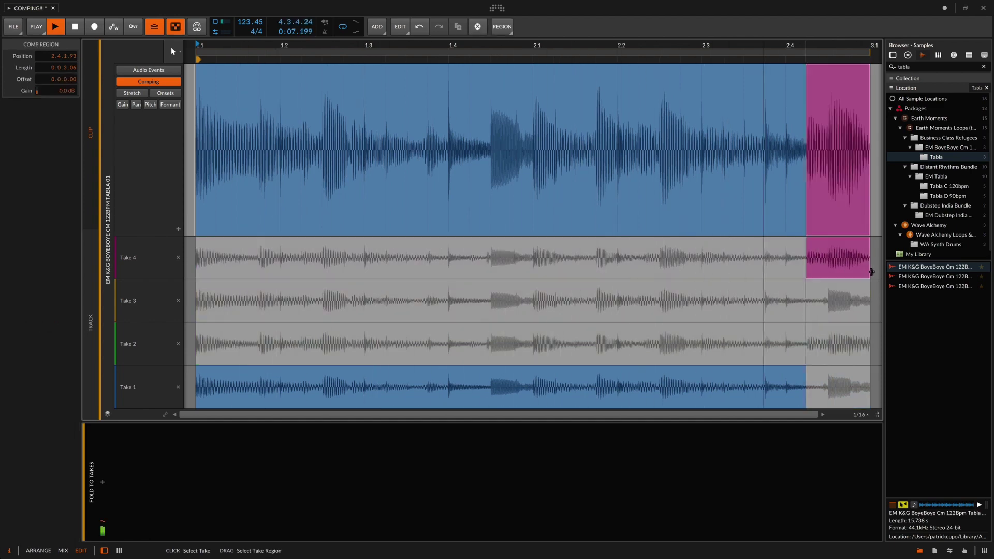
{"action": "left_click", "coordinate": [822, 308]}
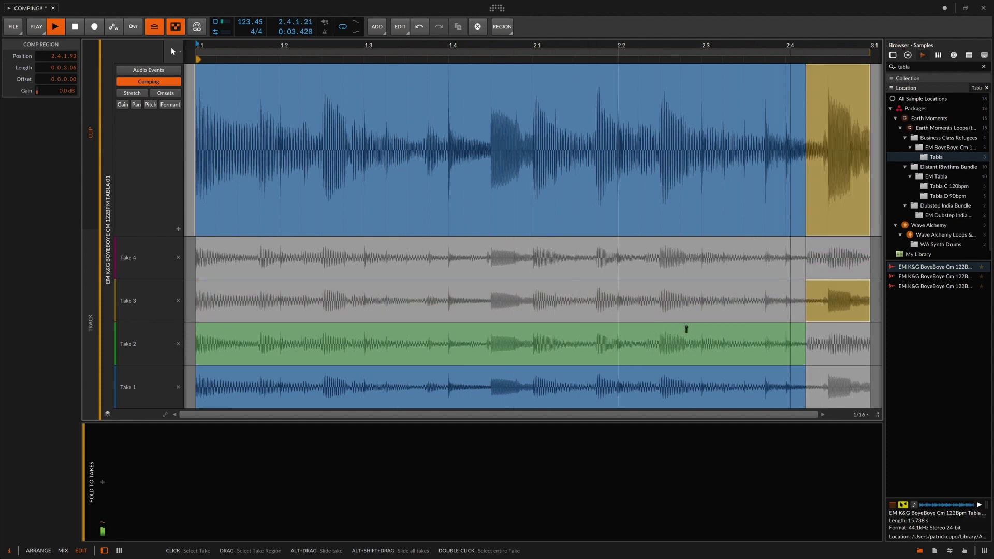
{"action": "left_click", "coordinate": [833, 345]}
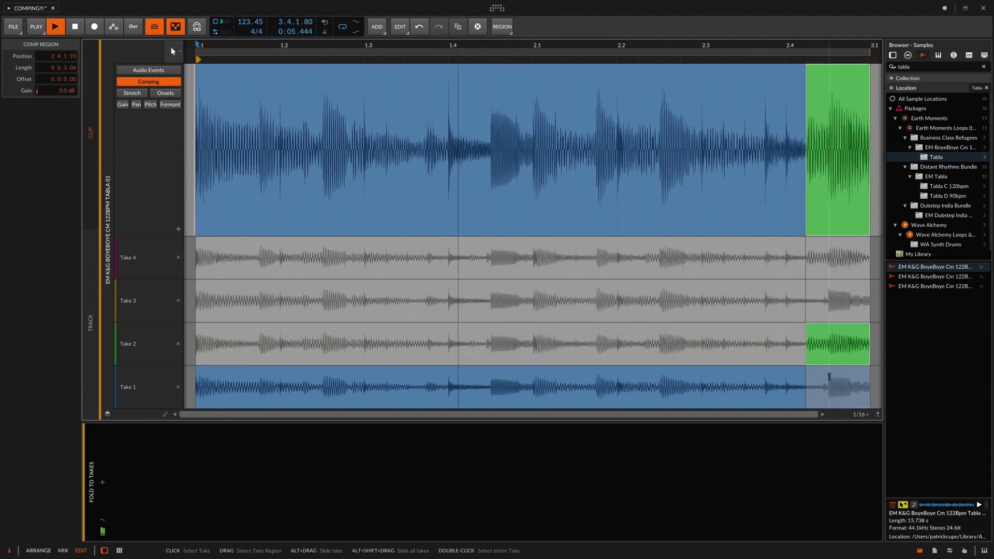
{"action": "left_click_drag", "start_coordinate": [482, 300], "coordinate": [570, 301]}
{"action": "mouse_move", "coordinate": [423, 49]}
{"action": "left_mouse_down"}
{"action": "mouse_move", "coordinate": [423, 67]}
{"action": "mouse_move", "coordinate": [422, 44]}
{"action": "left_mouse_up"}
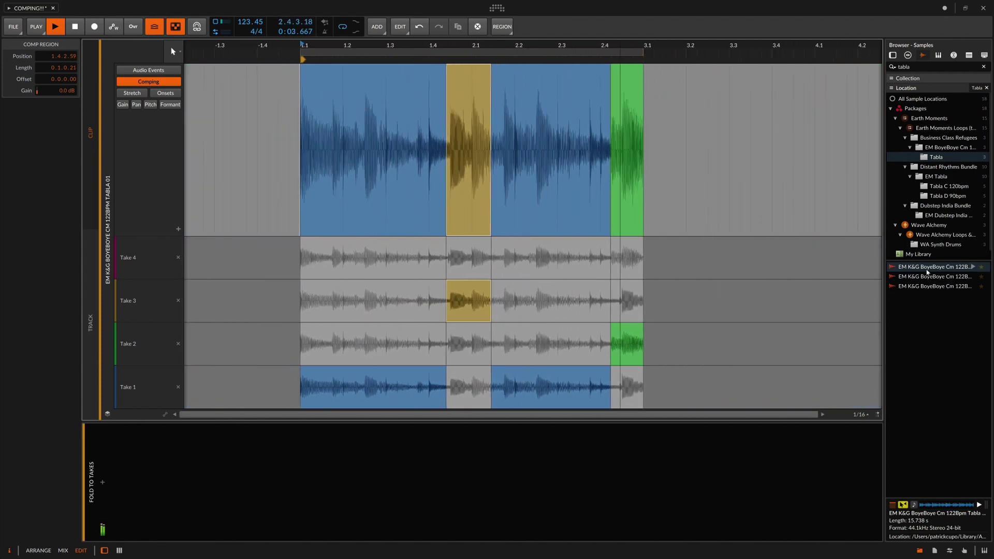
Step: Add a second tabla loop, fold it into four takes, and comp from its 4/4 and 3/4 lanes
{"action": "left_click_drag", "start_coordinate": [912, 277], "coordinate": [362, 246]}
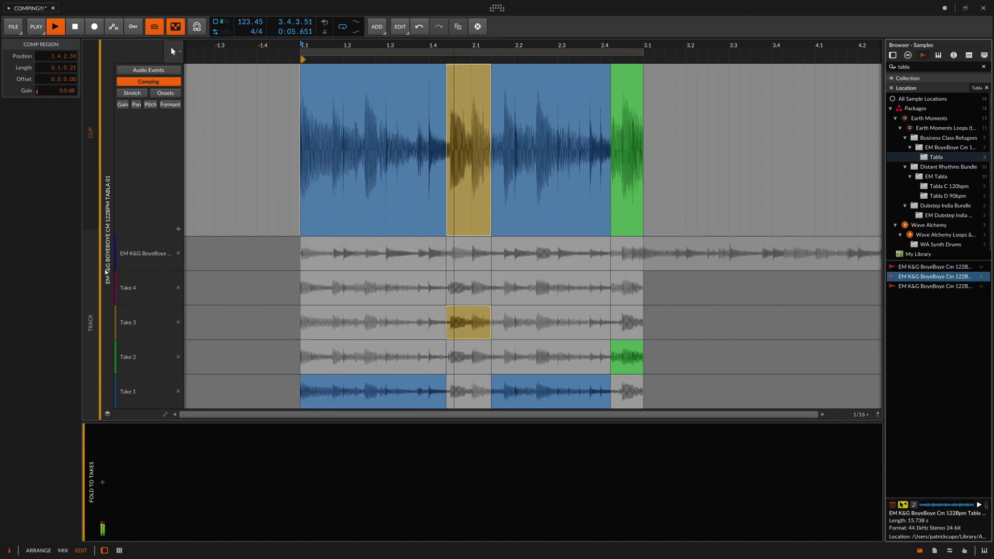
{"action": "right_click", "coordinate": [147, 253]}
{"action": "left_click", "coordinate": [181, 256]}
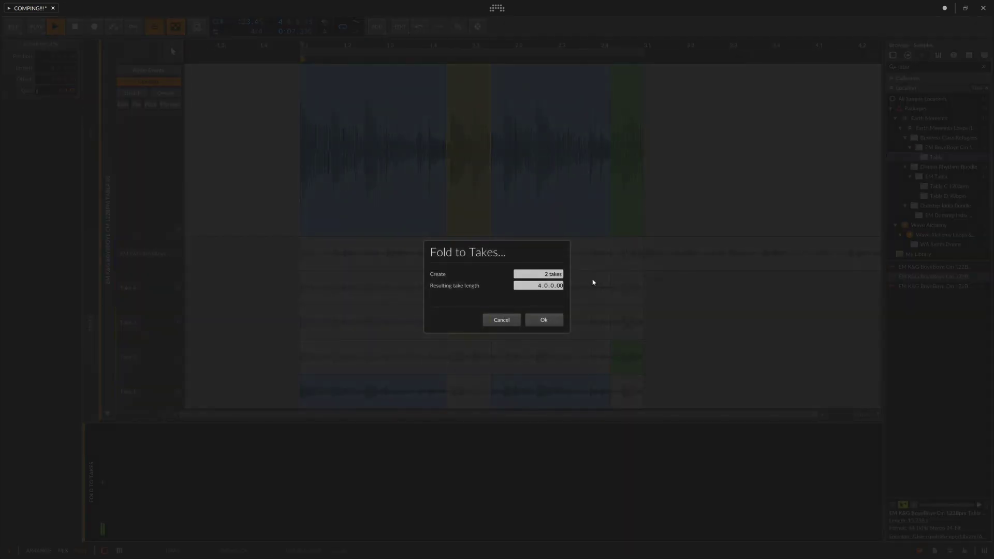
{"action": "left_click", "coordinate": [545, 319]}
{"action": "left_click", "coordinate": [631, 245]}
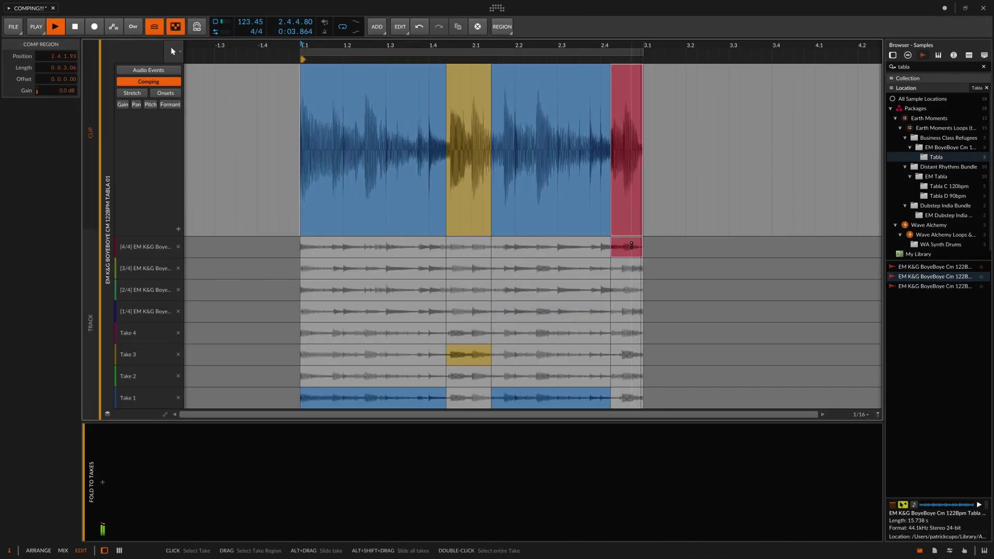
{"action": "left_click", "coordinate": [628, 268]}
Step: Take two comp sections from lane 2/4, then add a third tabla loop as a new take
{"action": "left_click_drag", "start_coordinate": [334, 298], "coordinate": [381, 291]}
{"action": "left_click", "coordinate": [537, 287]}
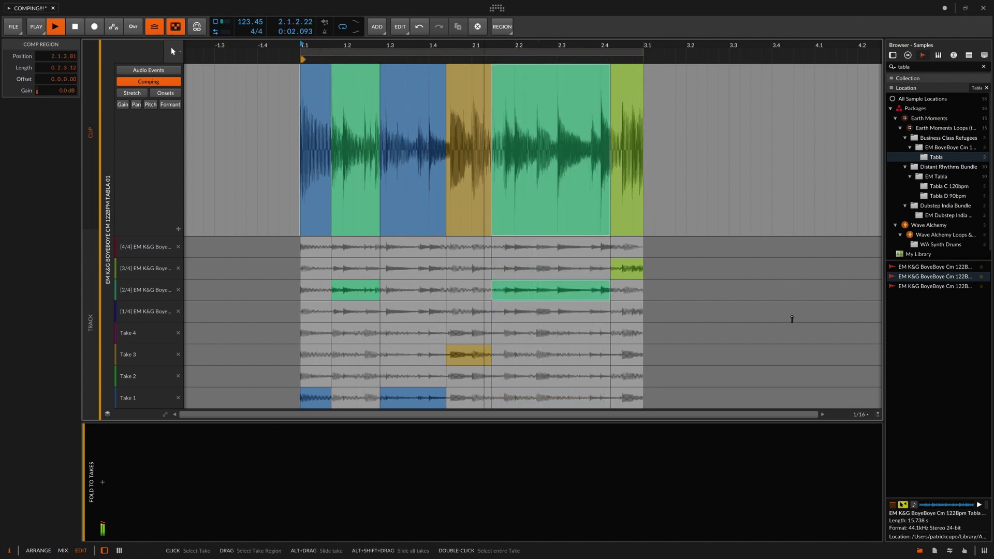
{"action": "left_click_drag", "start_coordinate": [924, 286], "coordinate": [456, 259]}
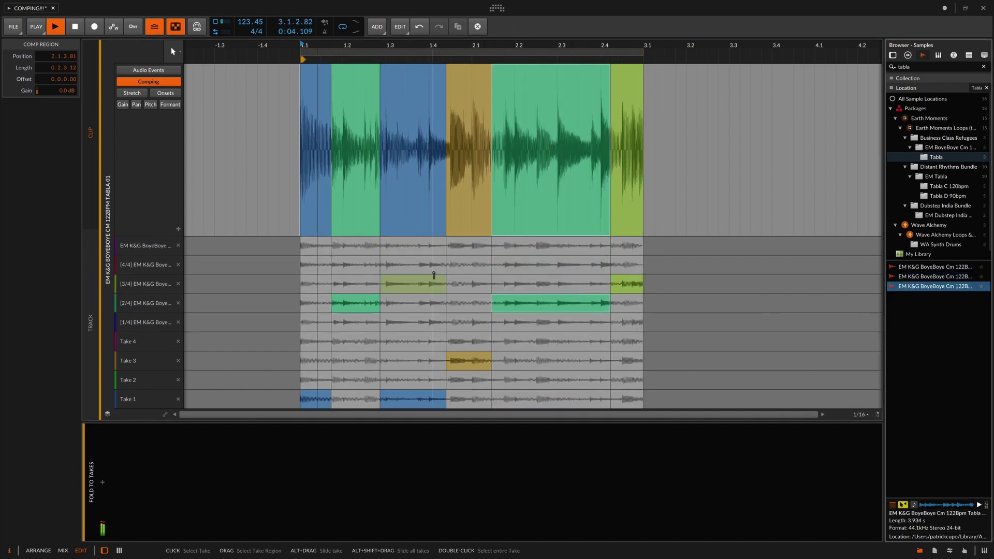
Step: Comp bars 1.3–2.1 from the new loop take and 2.1–2.4 from Take 3, then filter the browser to Wave Alchemy
{"action": "left_click", "coordinate": [458, 245]}
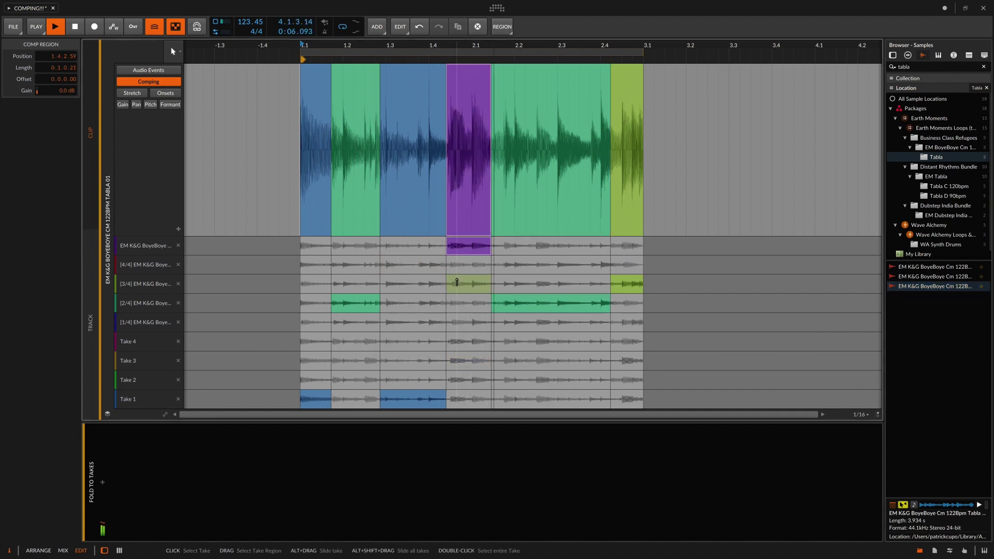
{"action": "left_click", "coordinate": [412, 245]}
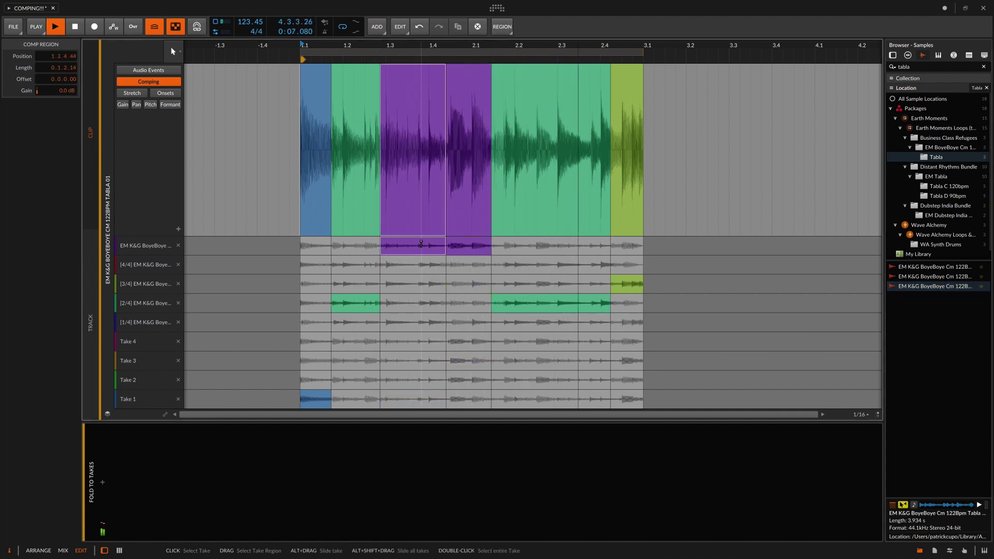
{"action": "left_click", "coordinate": [564, 360]}
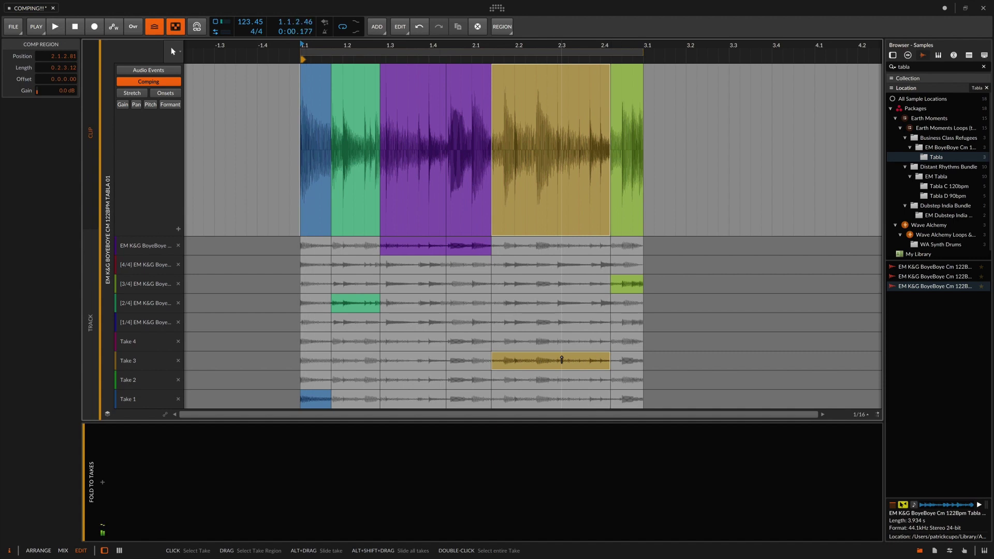
{"action": "left_click", "coordinate": [934, 331]}
{"action": "left_click", "coordinate": [929, 225]}
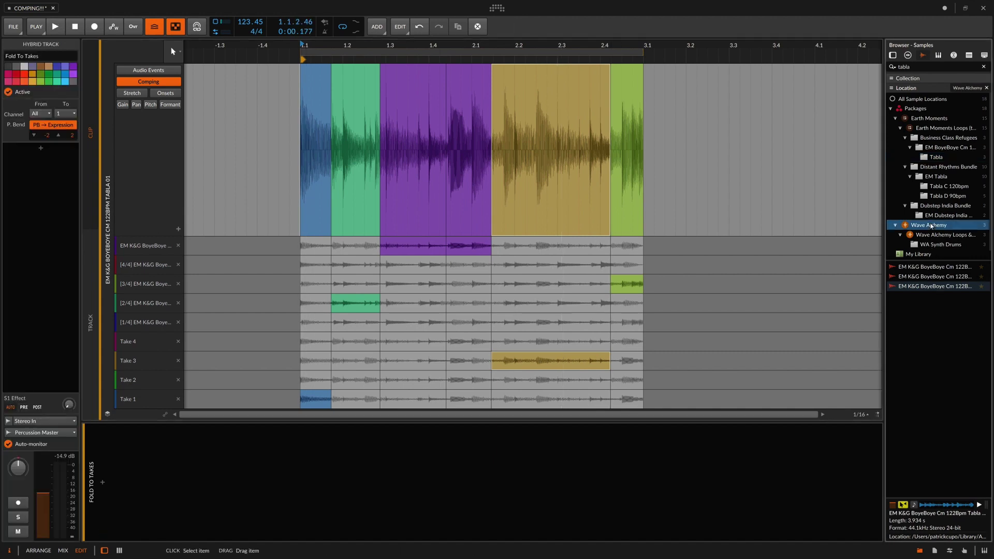
Step: Add Poly Grid from the Devices browser to the track and search its presets for 'generative'
{"action": "left_click", "coordinate": [983, 67]}
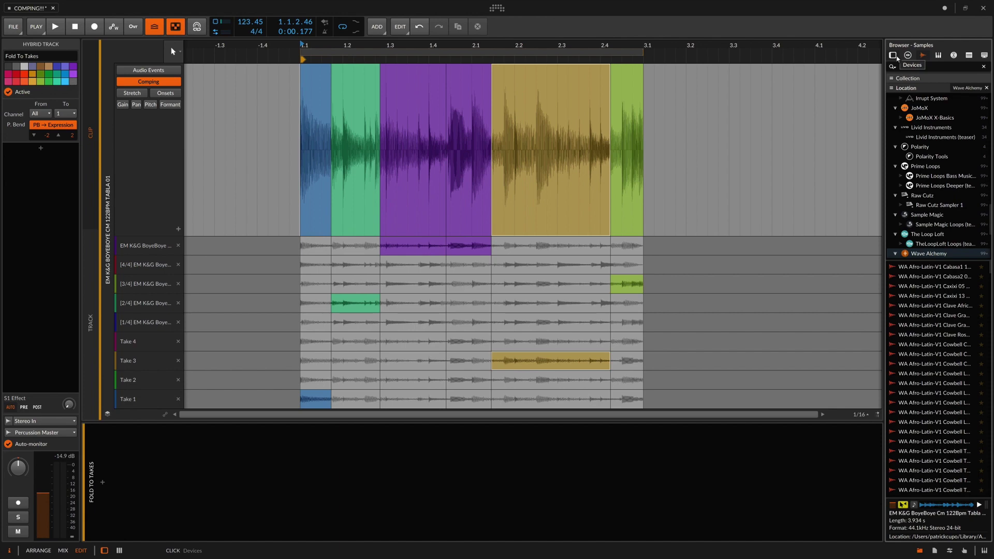
{"action": "left_click", "coordinate": [893, 55]}
{"action": "left_click_drag", "start_coordinate": [920, 370], "coordinate": [124, 447]}
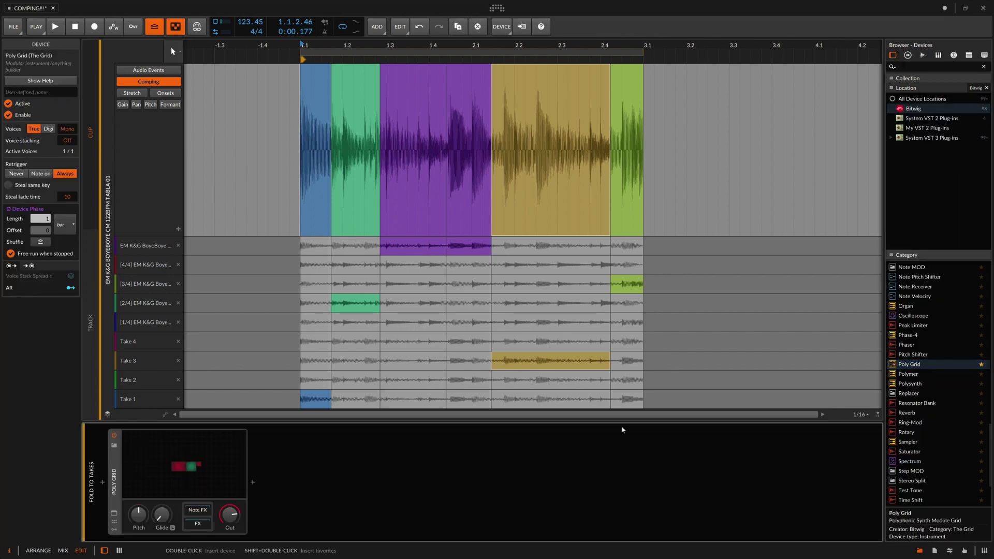
{"action": "left_click", "coordinate": [115, 447]}
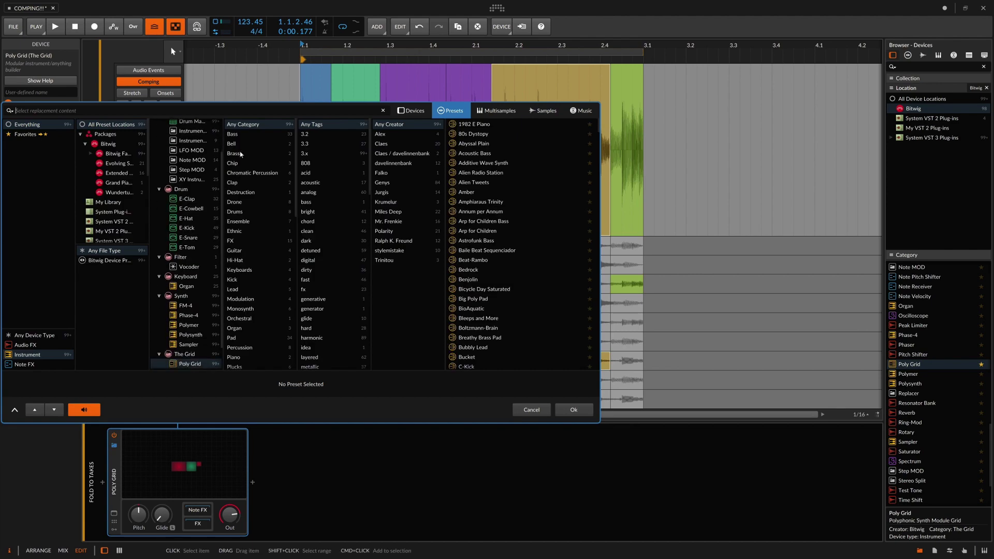
{"action": "type", "text": "generative"}
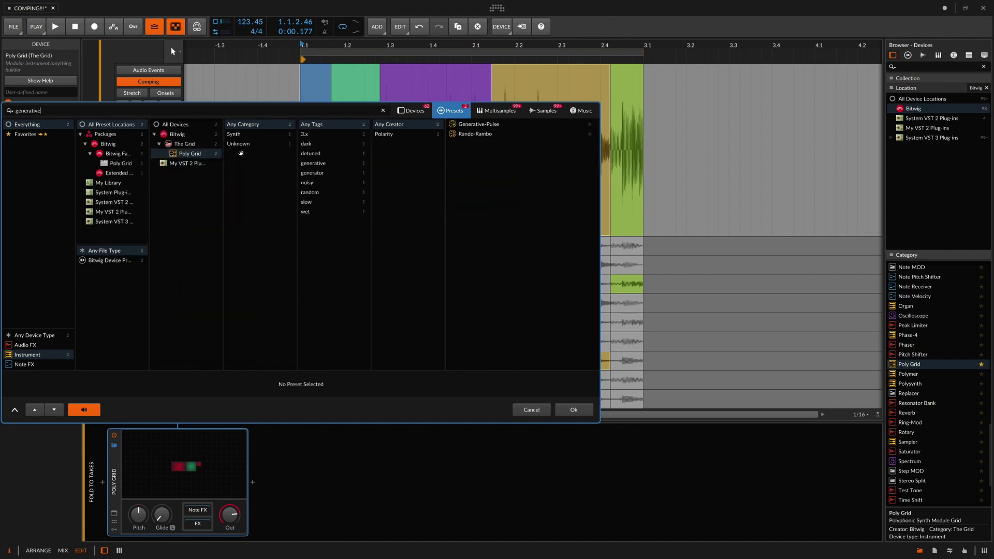